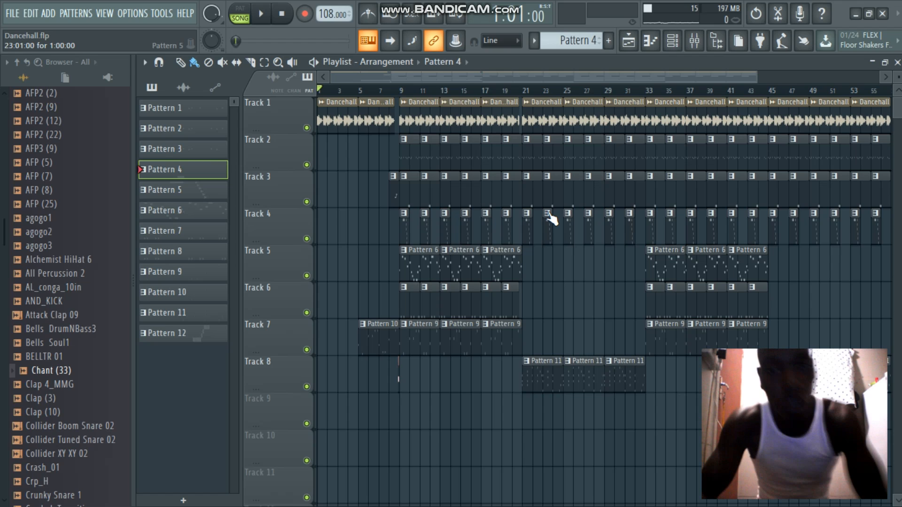
# Play the whole arrangement from the start in song mode, and stop it
pyautogui.press('space')
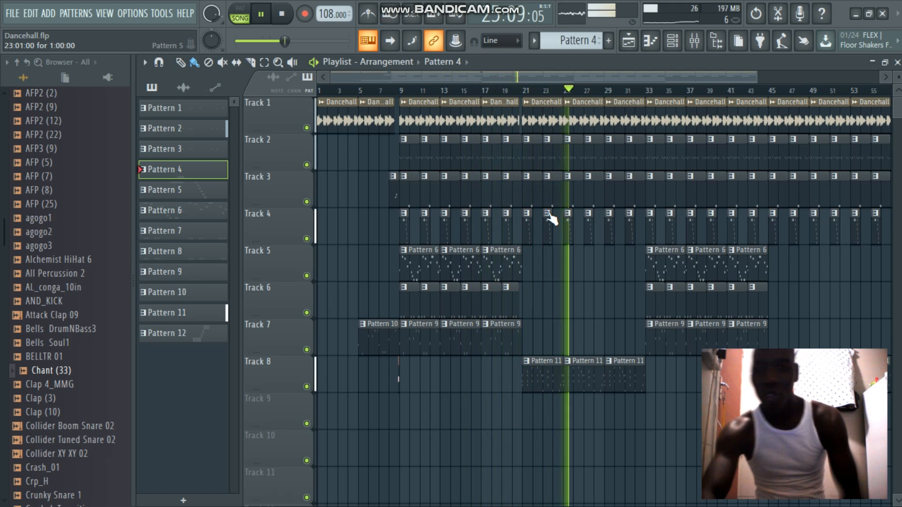
pyautogui.press('space')
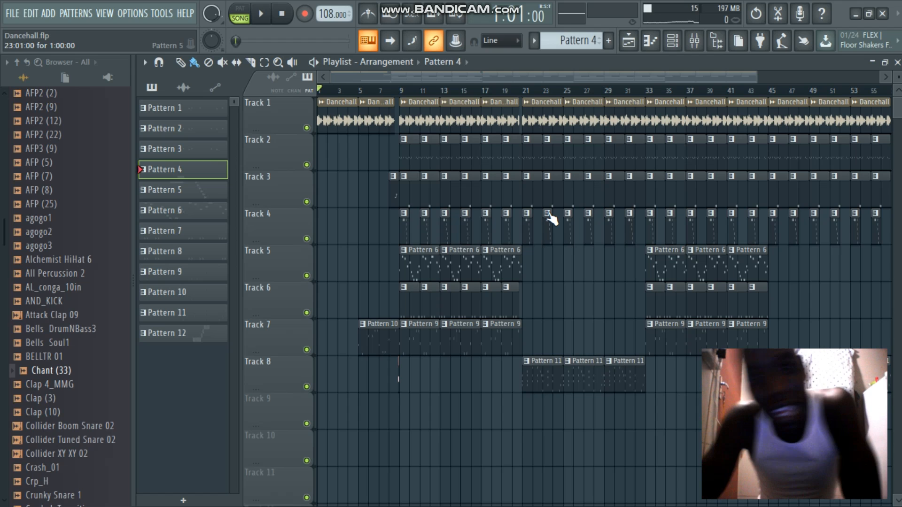
# Solo Track 1 to play the Dancehall loop, view its sample settings, and restore all the playlist tracks
pyautogui.click(330, 110)
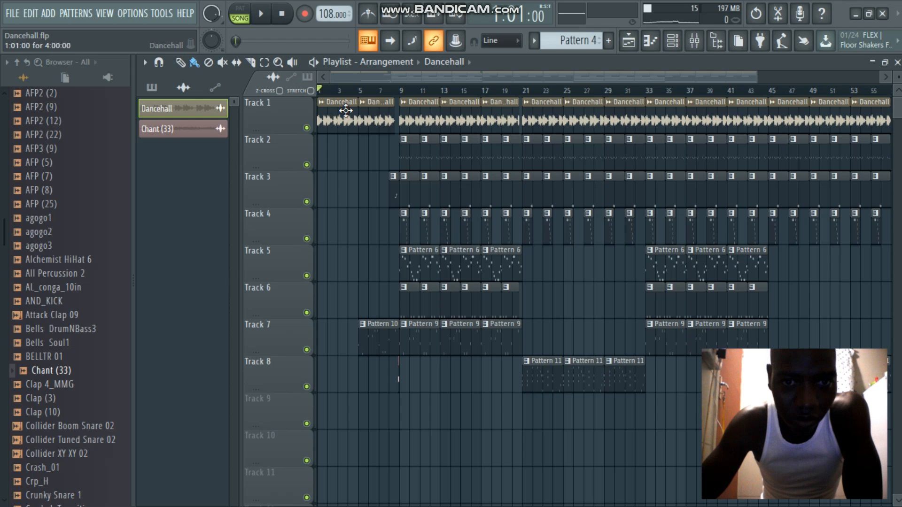
pyautogui.rightClick(307, 128)
pyautogui.press('space')
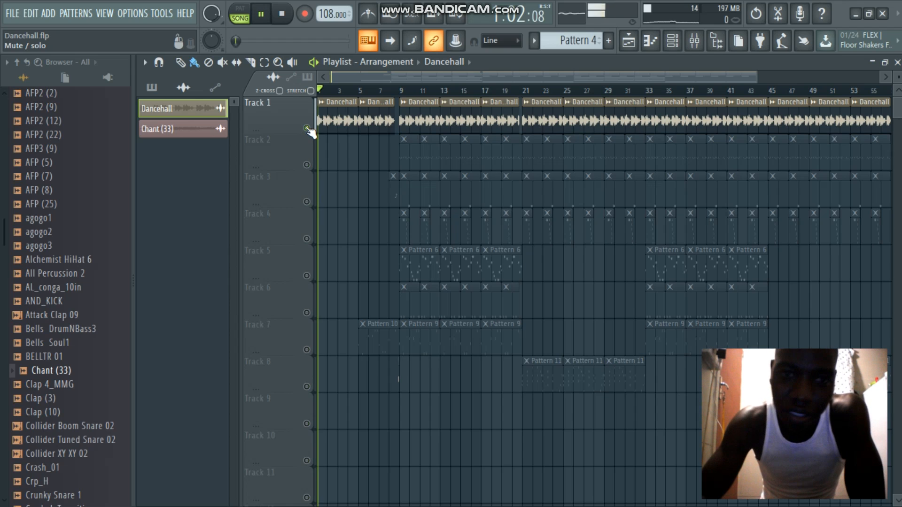
pyautogui.doubleClick(343, 114)
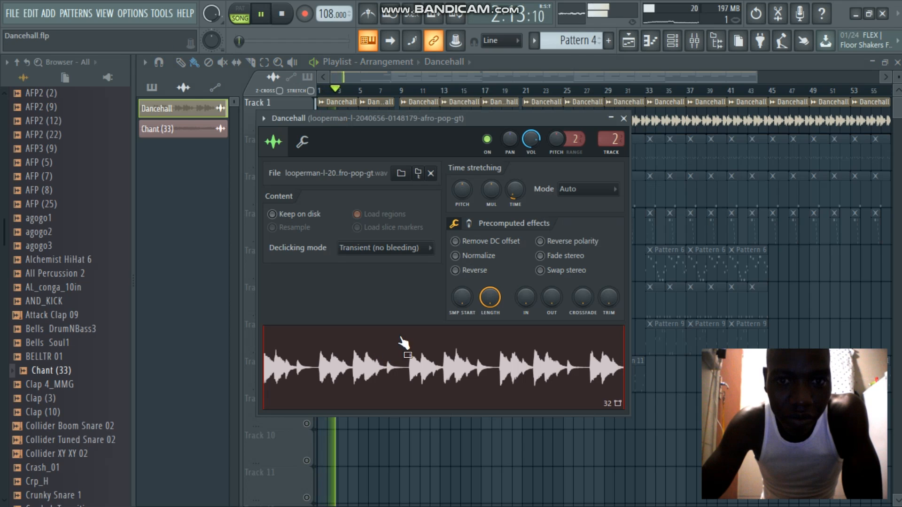
pyautogui.click(624, 117)
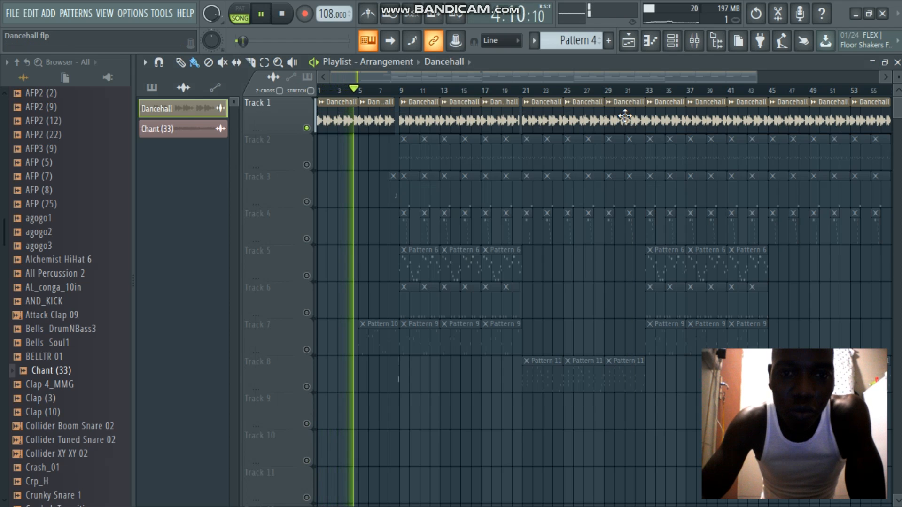
pyautogui.press('space')
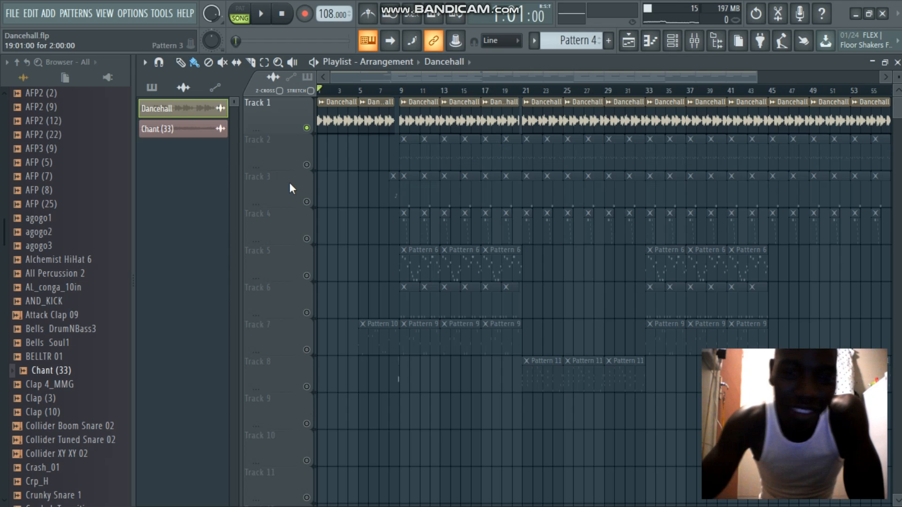
pyautogui.rightClick(307, 166)
pyautogui.rightClick(307, 166)
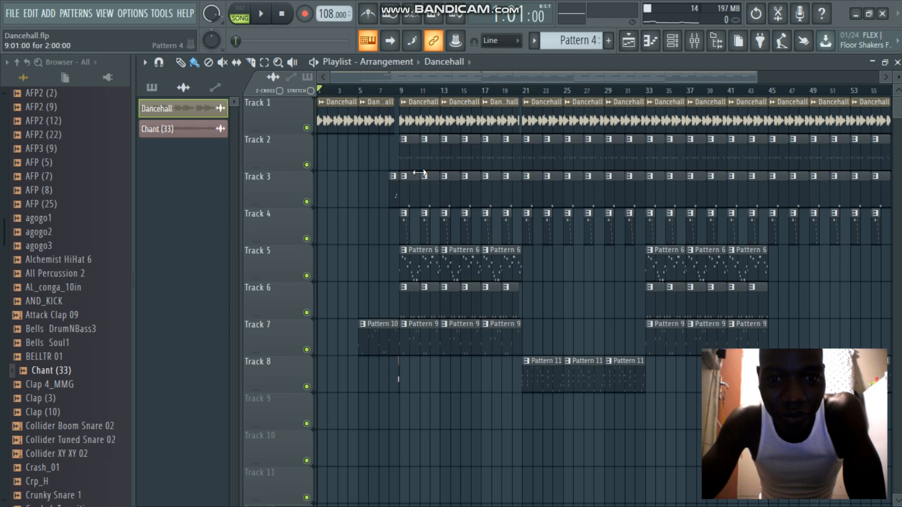
# Show Pattern 2 in the channel rack and play it on its own in pattern mode
pyautogui.click(411, 158)
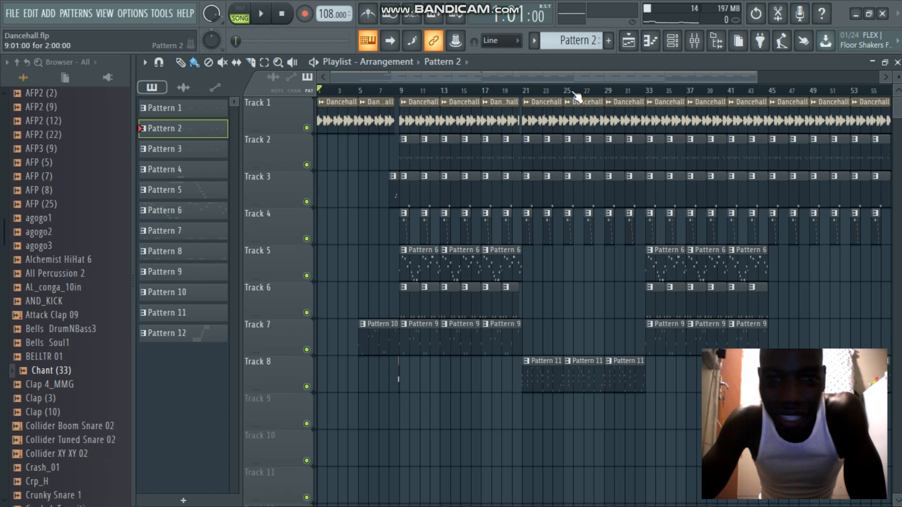
pyautogui.click(676, 43)
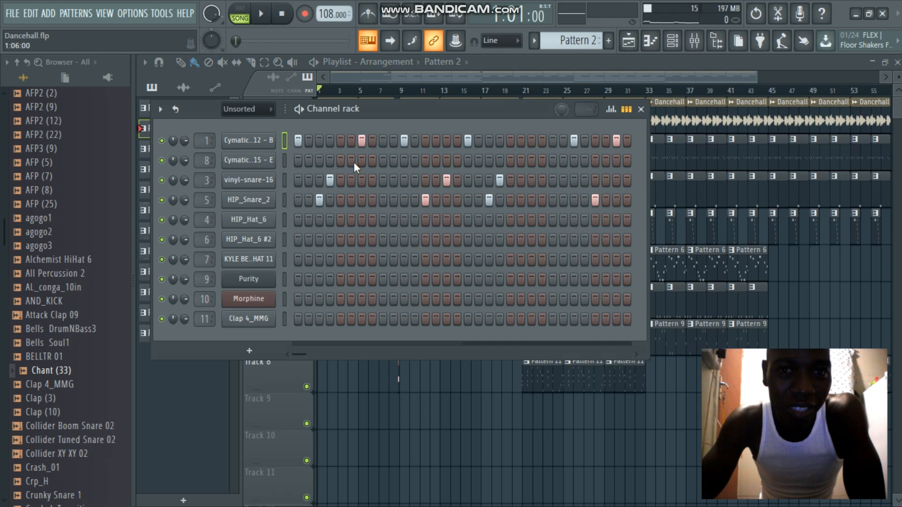
pyautogui.click(242, 15)
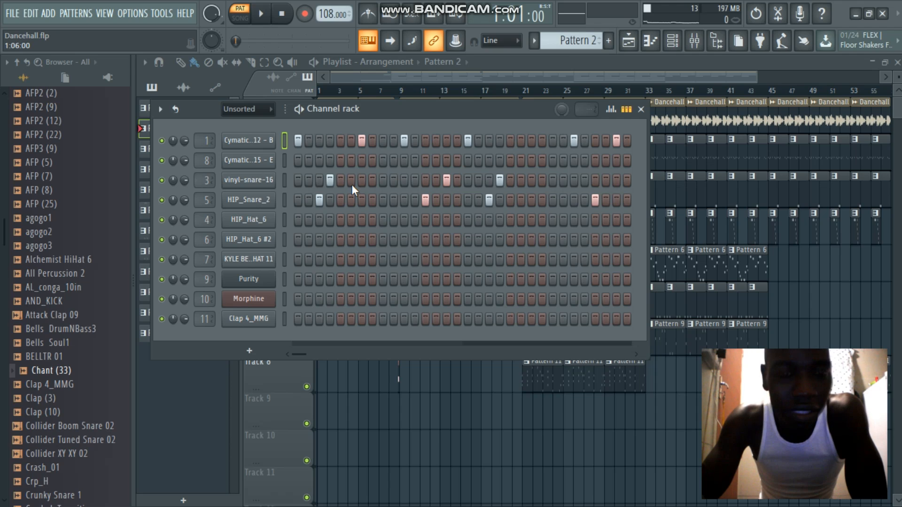
pyautogui.press('space')
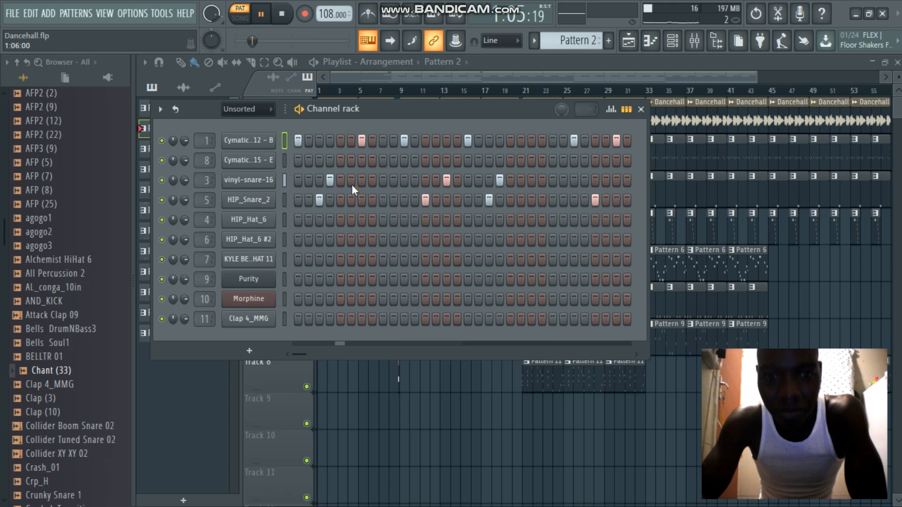
pyautogui.press('space')
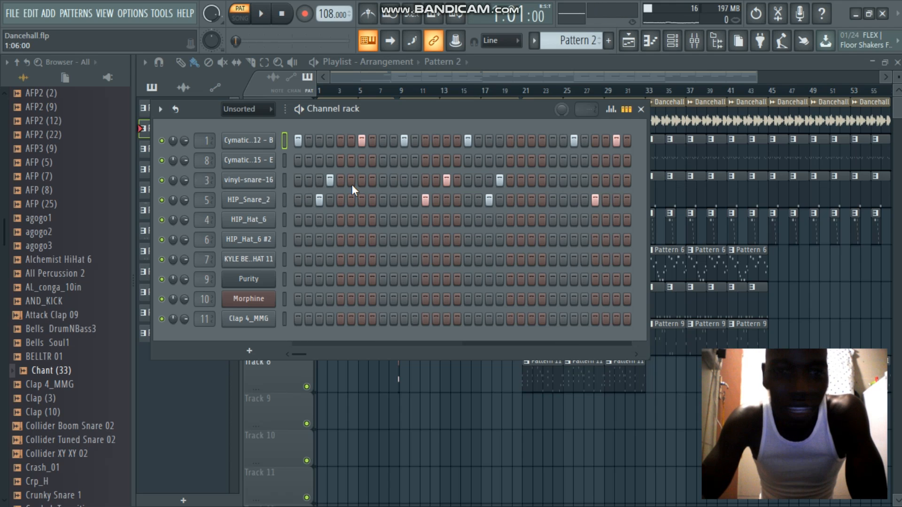
# Examine the sampler settings and waveform of the Cymatics - Cobra Kick 12 - B channel
pyautogui.click(247, 153)
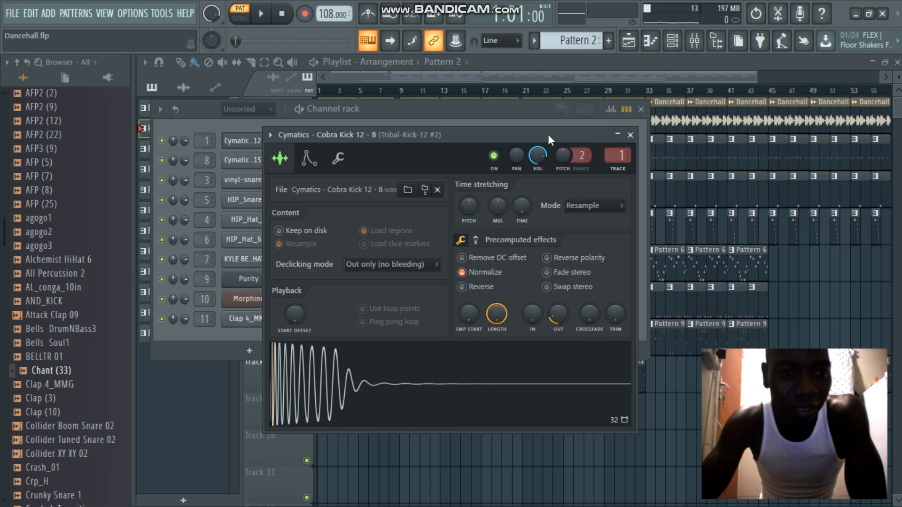
pyautogui.click(630, 135)
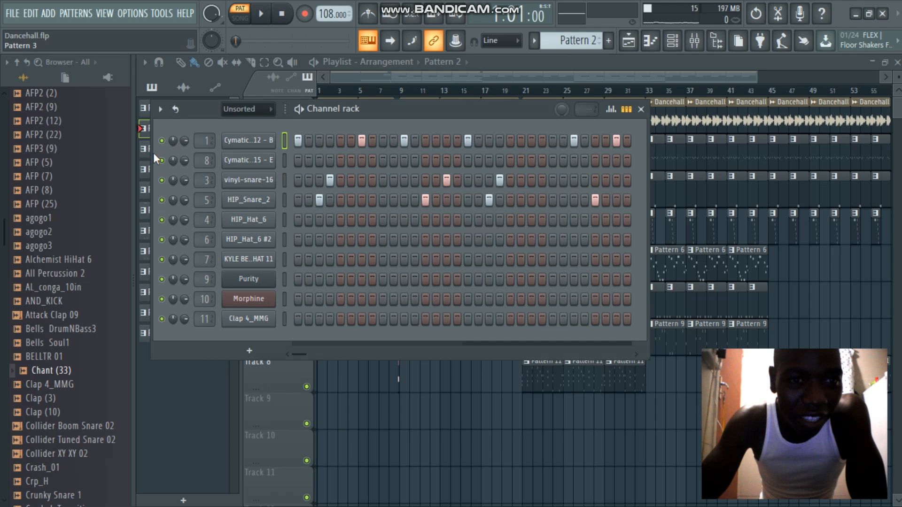
# Solo the vinyl-snare-16 channel, listen to its pattern and open its sampler settings
pyautogui.rightClick(161, 180)
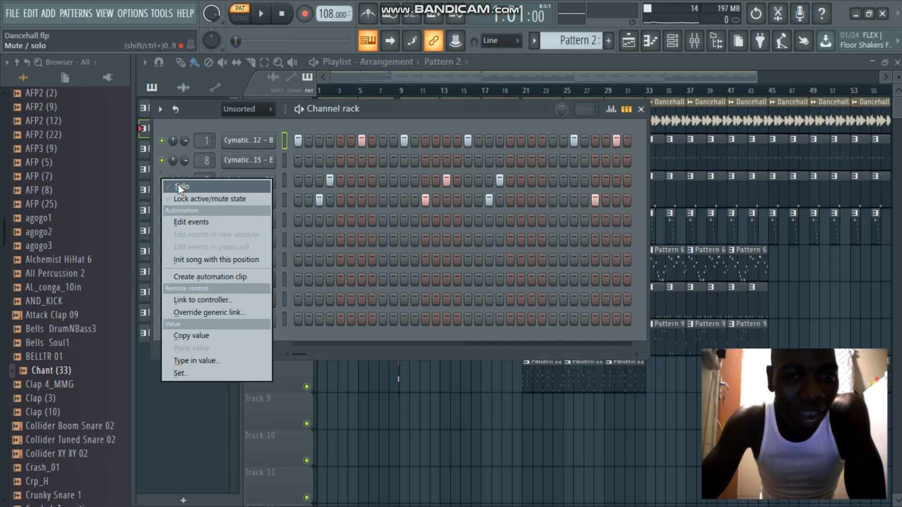
pyautogui.click(178, 186)
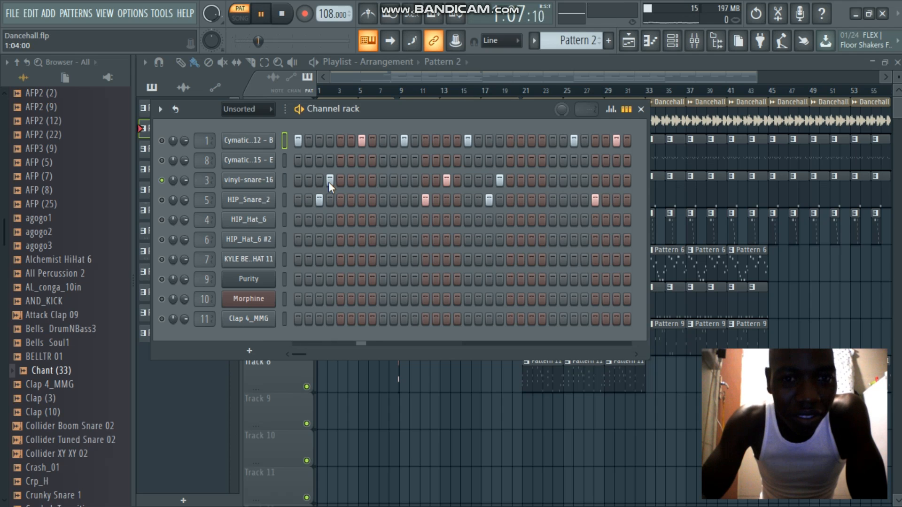
pyautogui.click(259, 186)
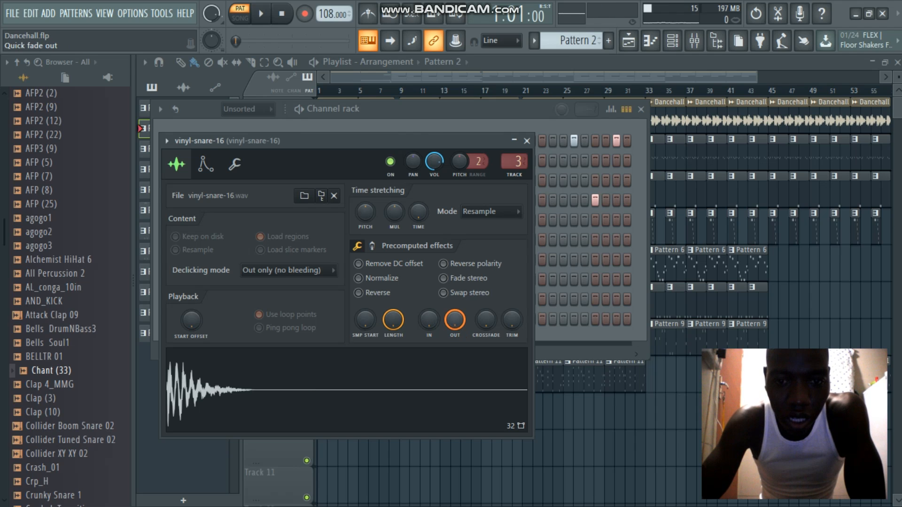
# Turn the vinyl-snare-16 sample's fade-out down to zero, raise it again to shorten the tail, and close its settings
pyautogui.moveTo(454, 322); pyautogui.dragTo(452, 327)
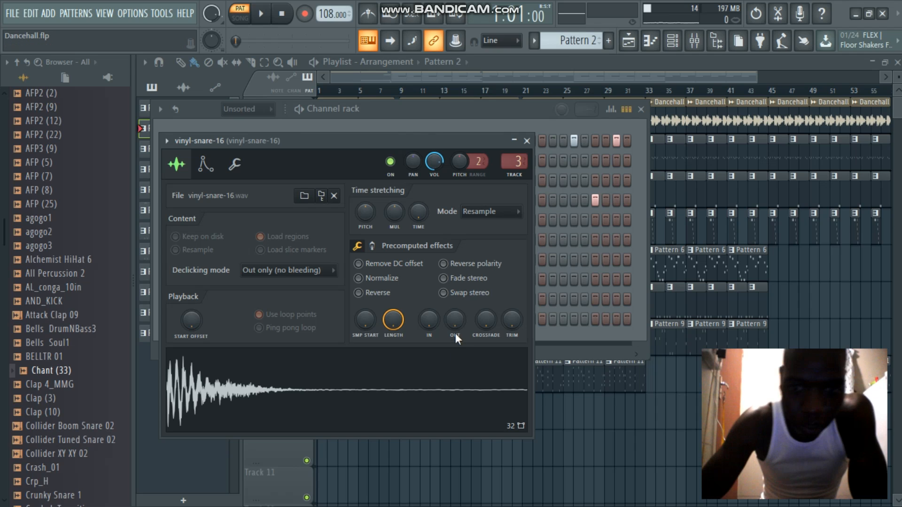
pyautogui.moveTo(456, 329); pyautogui.dragTo(456, 319)
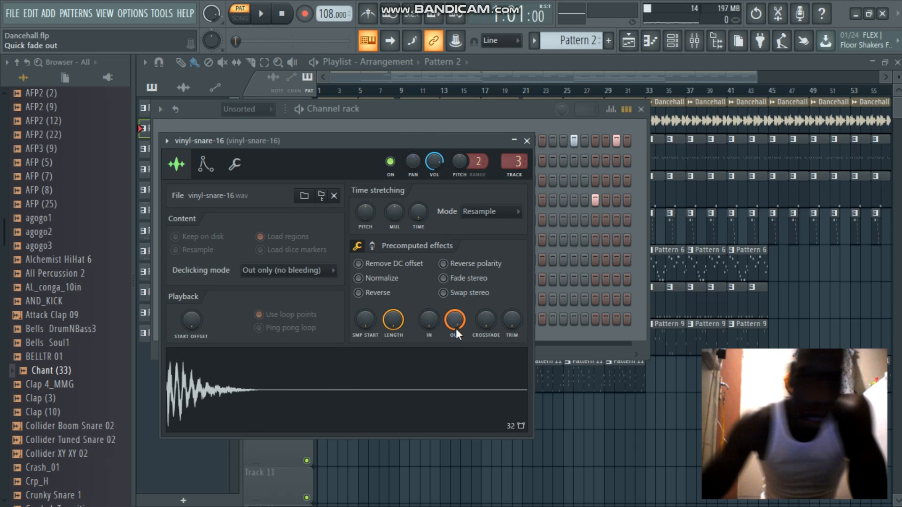
pyautogui.click(526, 140)
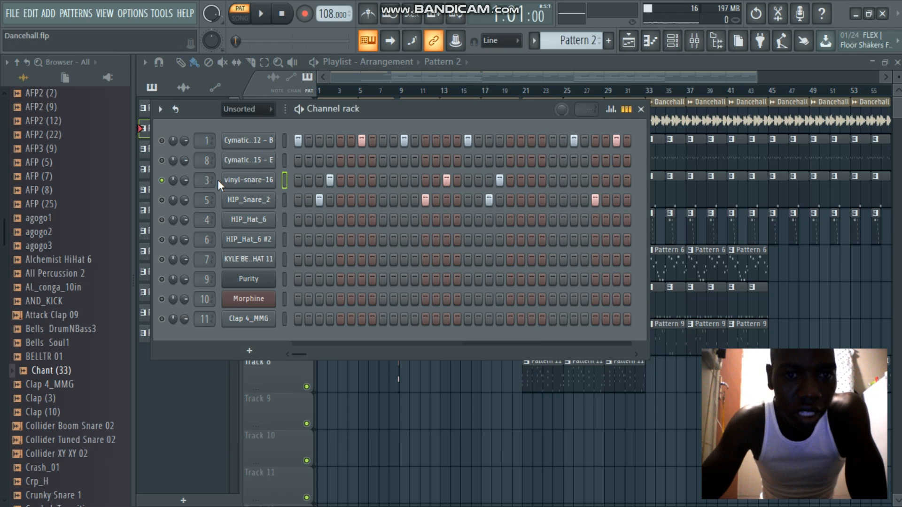
# Solo the HIP_Snare_2 channel, view its sampler settings and waveform, and unsolo it to reactivate every channel
pyautogui.rightClick(158, 197)
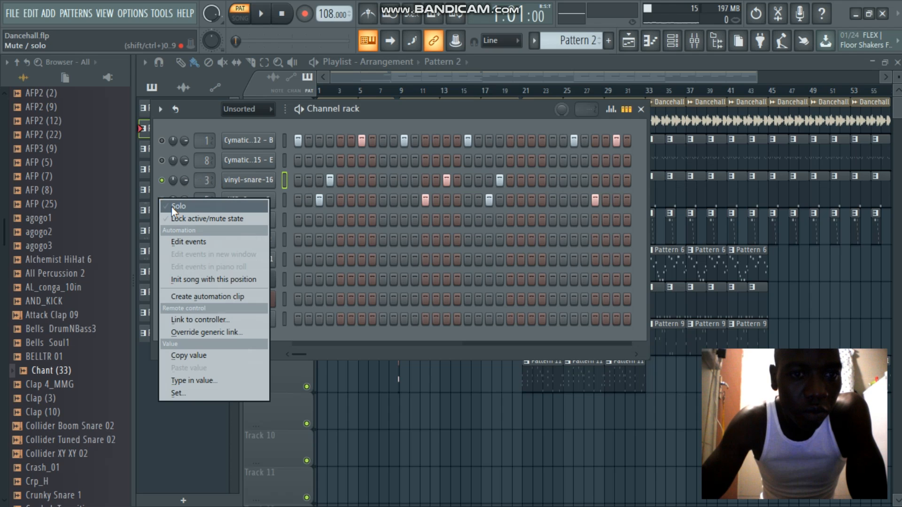
pyautogui.click(171, 207)
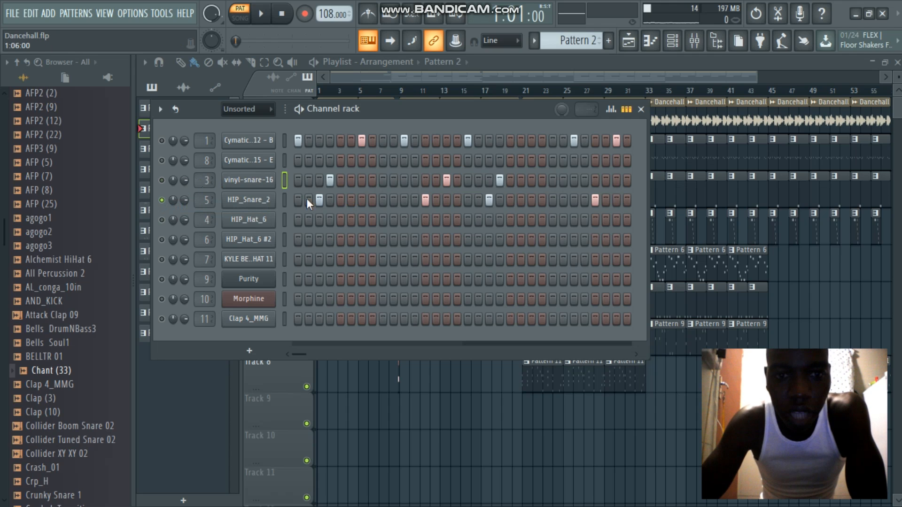
pyautogui.click(254, 202)
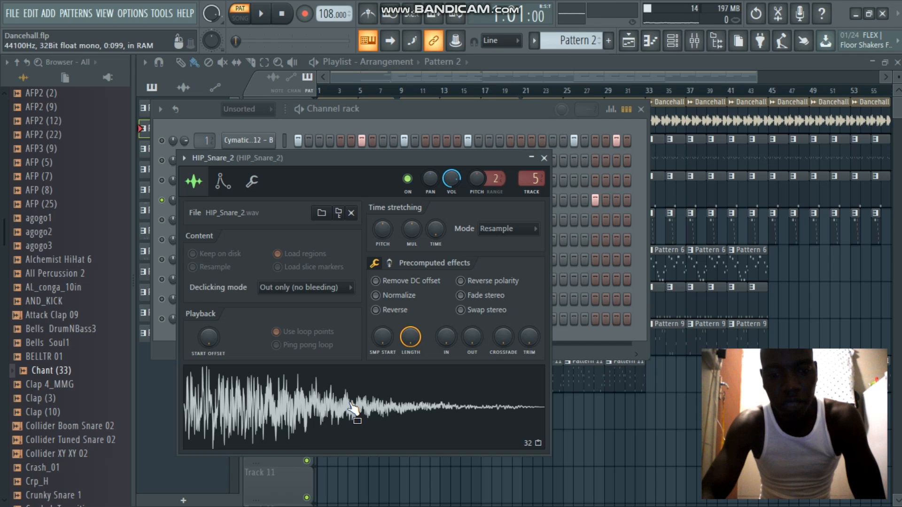
pyautogui.click(545, 159)
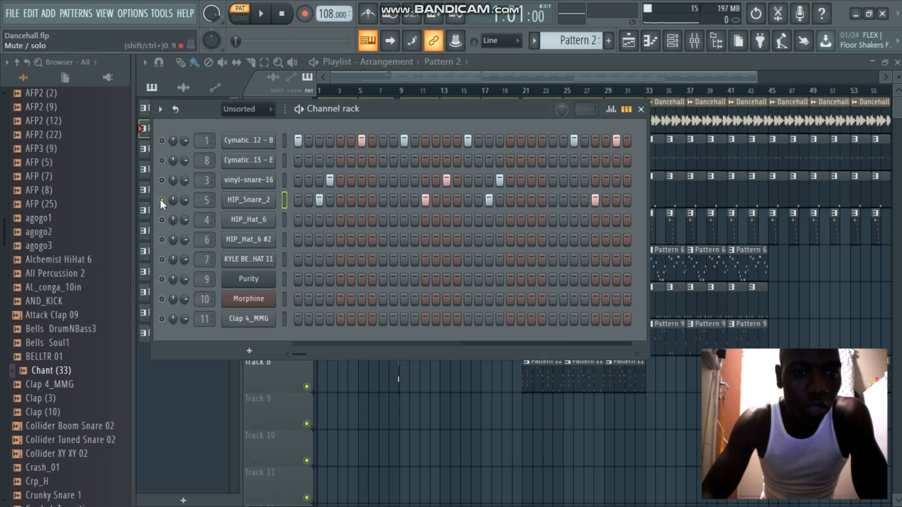
pyautogui.rightClick(160, 199)
pyautogui.click(168, 207)
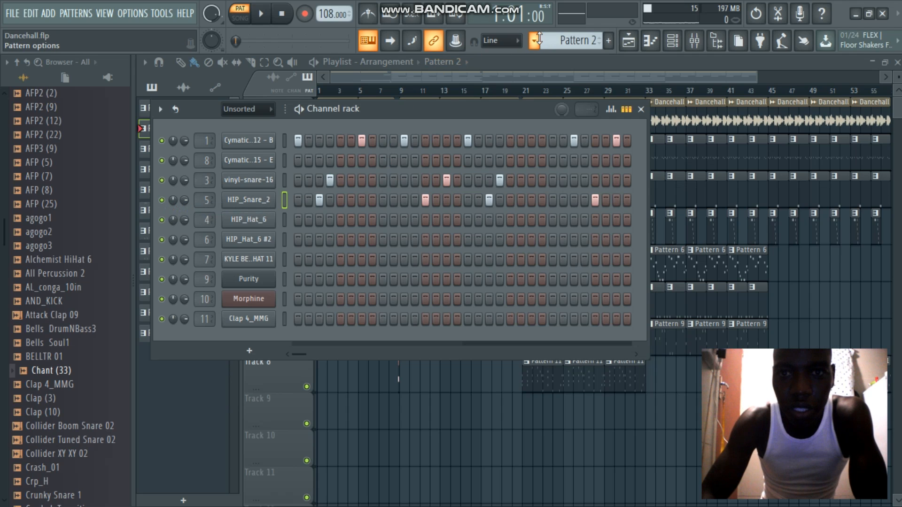
# Switch to Pattern 4 and examine the HIP_Hat_6 channel's sampler settings and waveform
pyautogui.moveTo(558, 40); pyautogui.dragTo(559, 36)
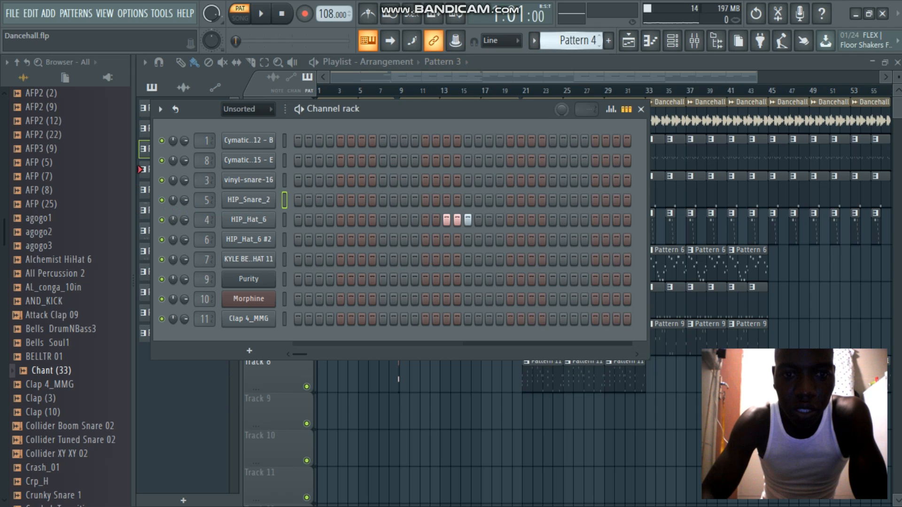
pyautogui.click(254, 221)
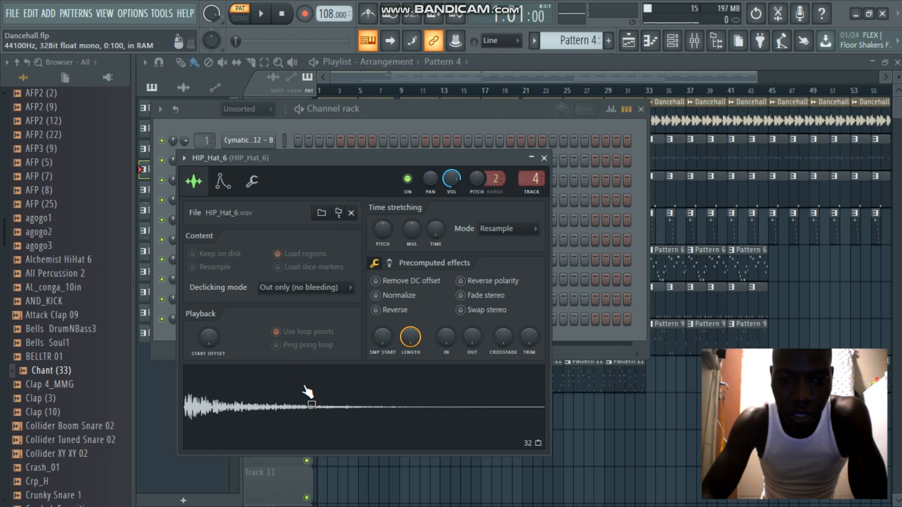
pyautogui.click(544, 159)
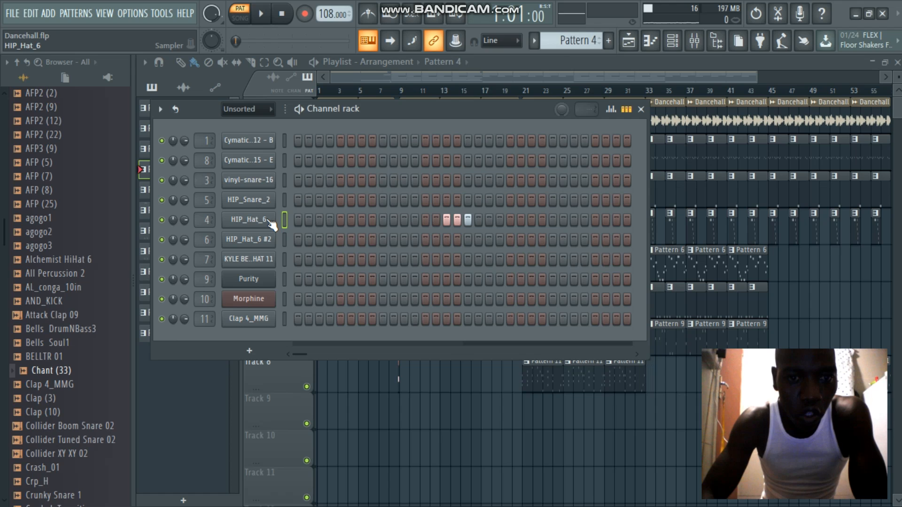
# View the HIP_Hat_6 notes of Pattern 4 in the piano roll, play them back, and close the piano roll
pyautogui.rightClick(266, 219)
pyautogui.click(300, 220)
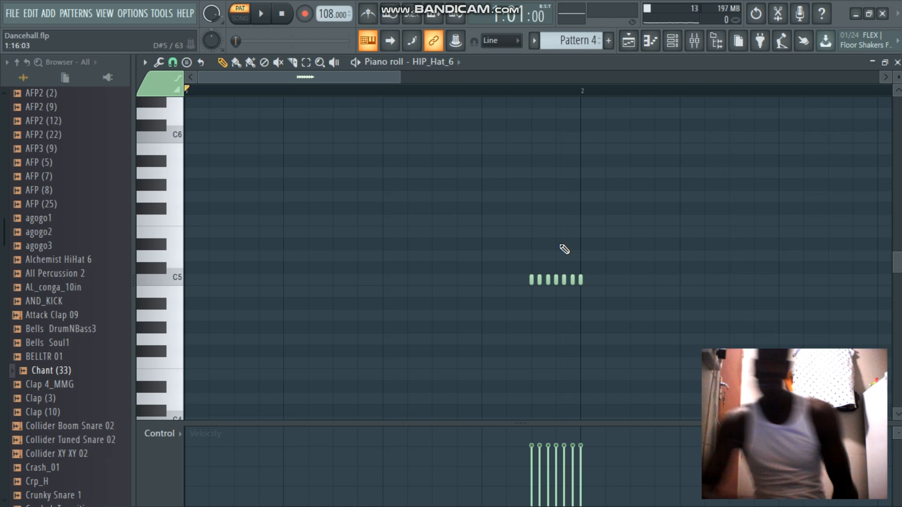
pyautogui.press('space')
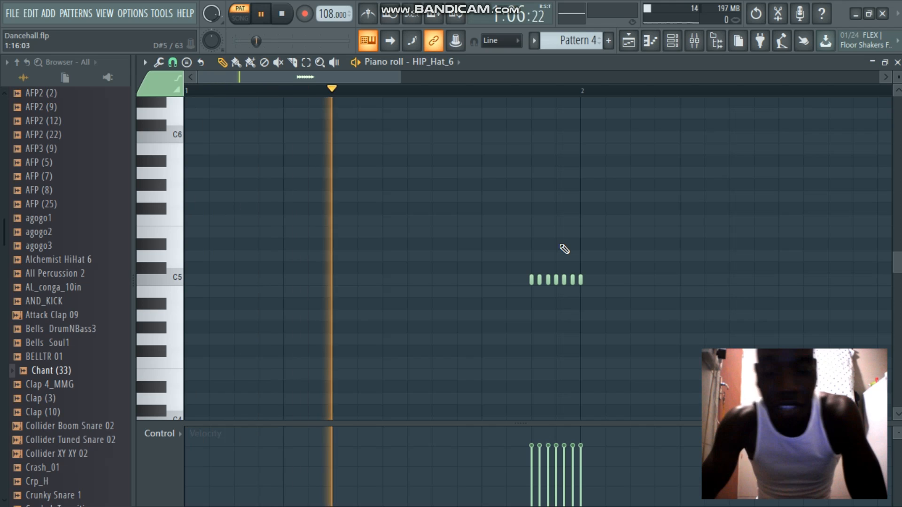
pyautogui.press('space')
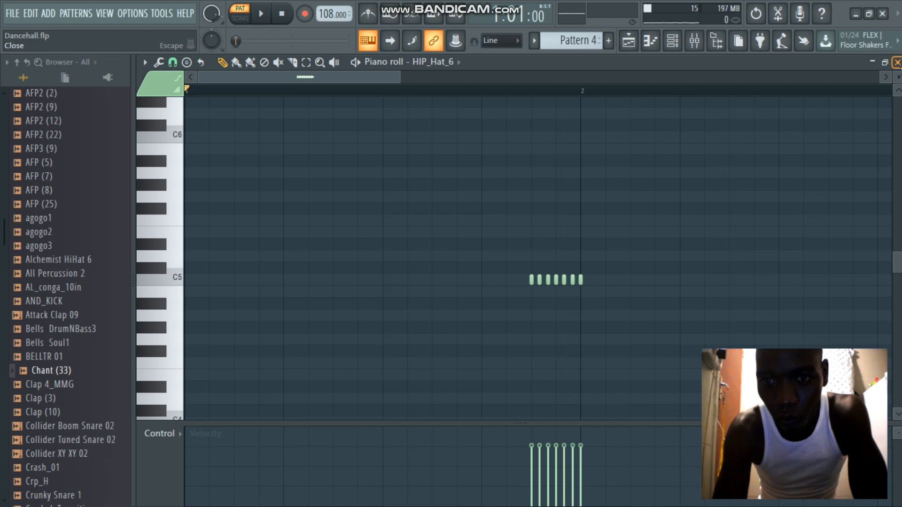
pyautogui.click(896, 64)
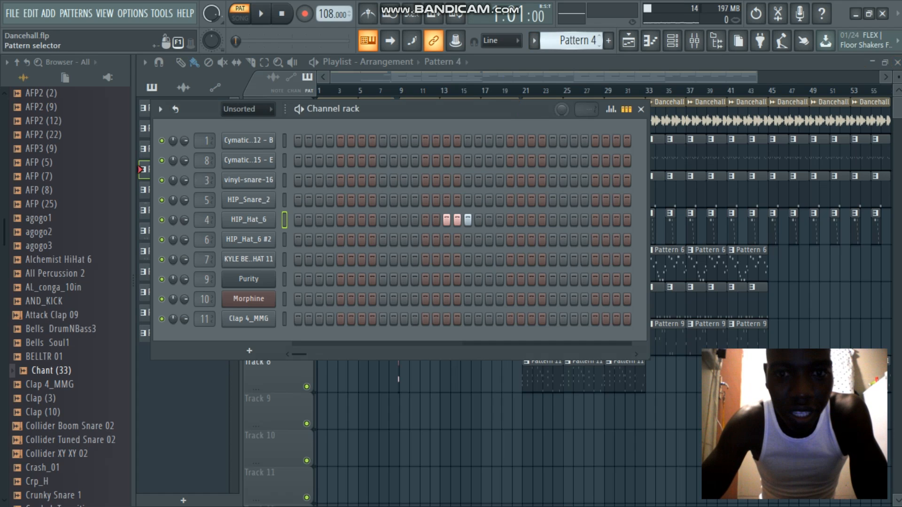
# Switch to Pattern 5, view the KYLE BEATS - ANDROMEDA HI HAT 11 notes in the piano roll, and close it
pyautogui.scroll(-1, 558, 40)
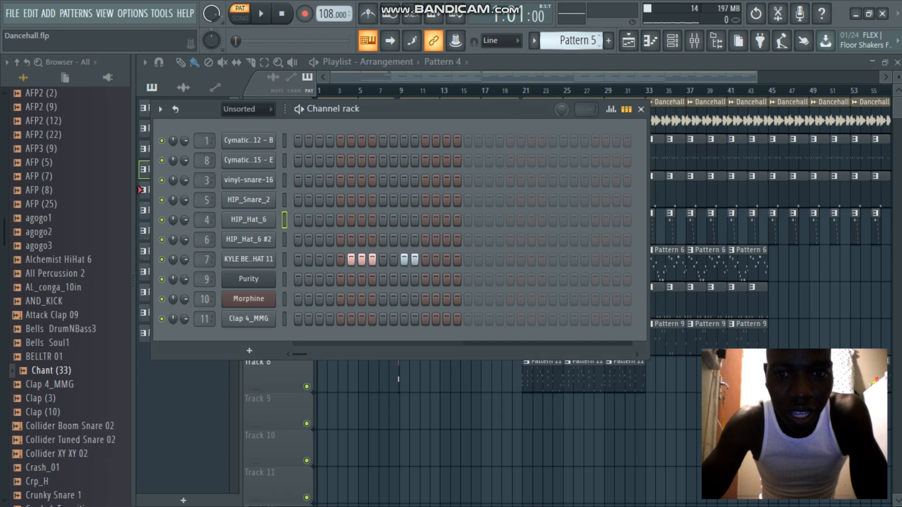
pyautogui.rightClick(257, 260)
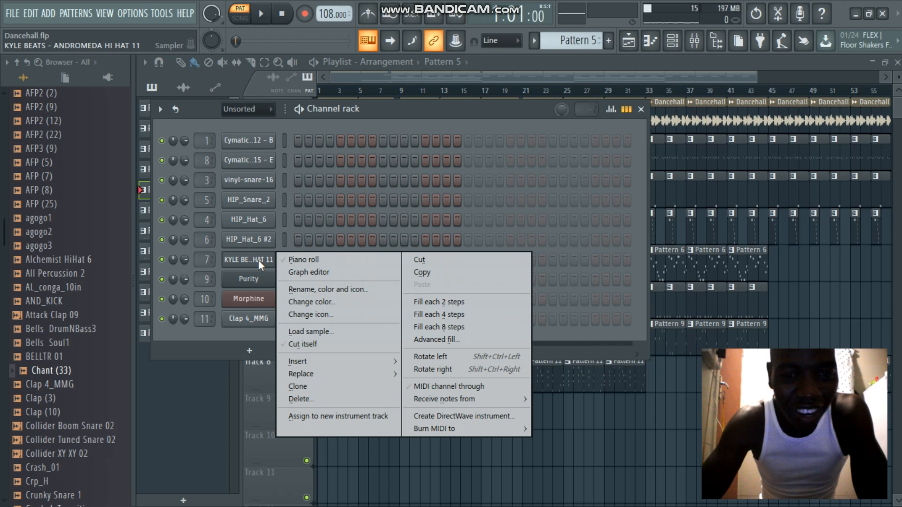
pyautogui.click(306, 261)
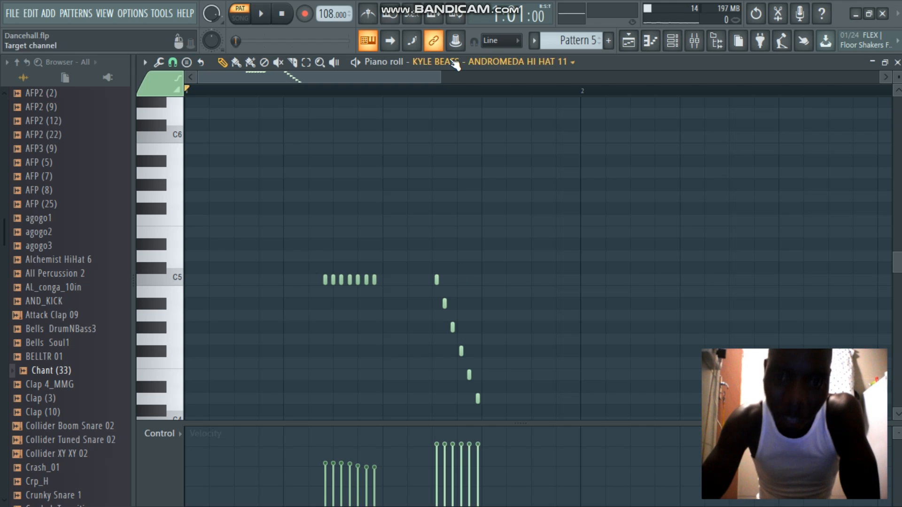
pyautogui.moveTo(439, 78); pyautogui.dragTo(482, 78)
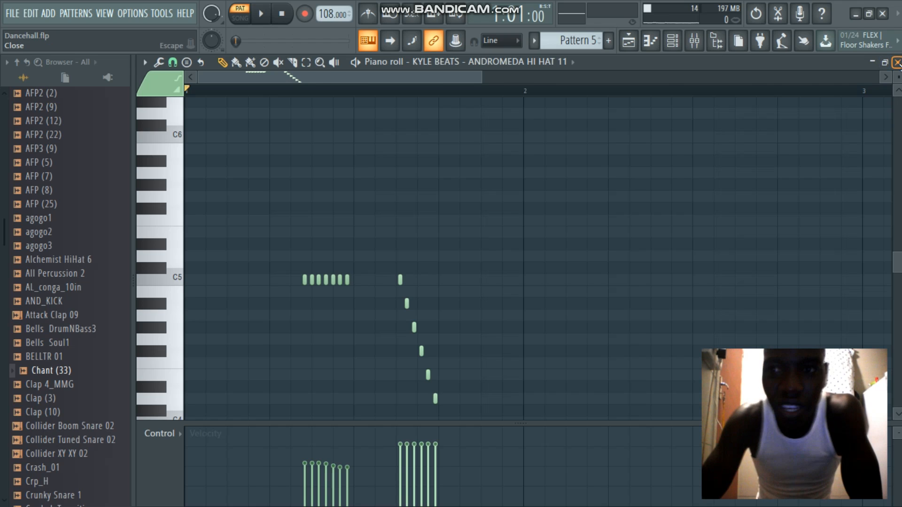
pyautogui.click(897, 62)
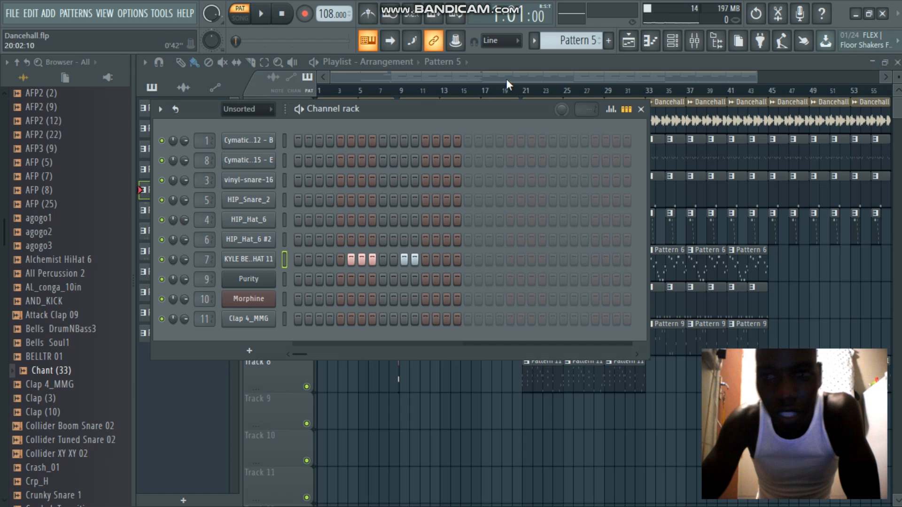
# Switch to Pattern 6, play back the Purity melody in the piano roll, and inspect the Purity instrument's selected preset
pyautogui.scroll(1, 571, 42)
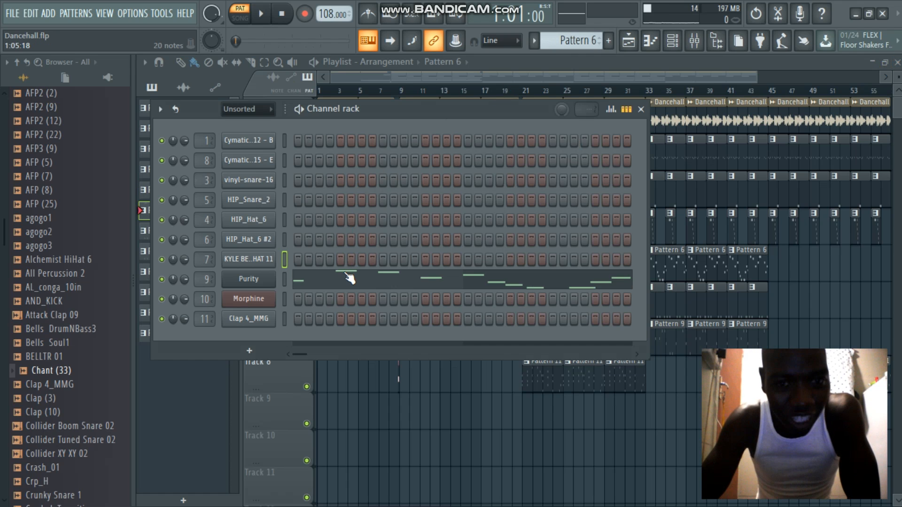
pyautogui.click(311, 287)
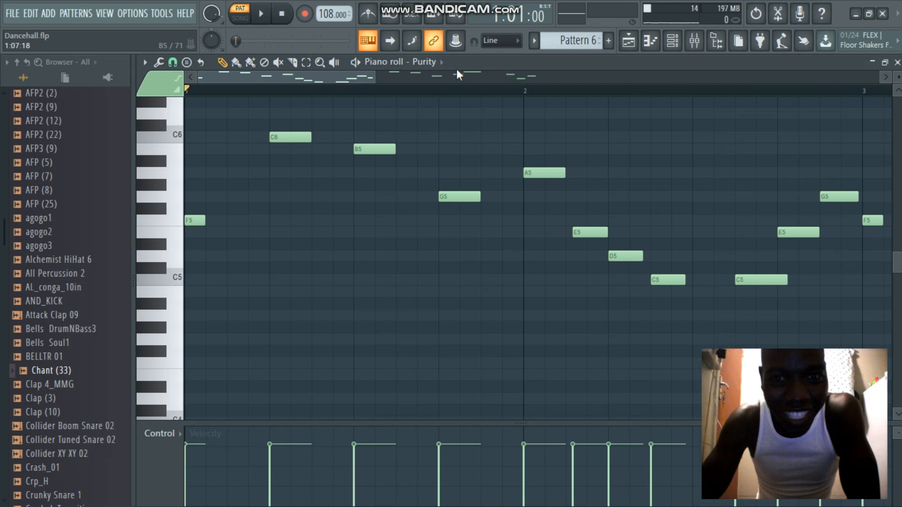
pyautogui.moveTo(374, 77); pyautogui.dragTo(630, 71)
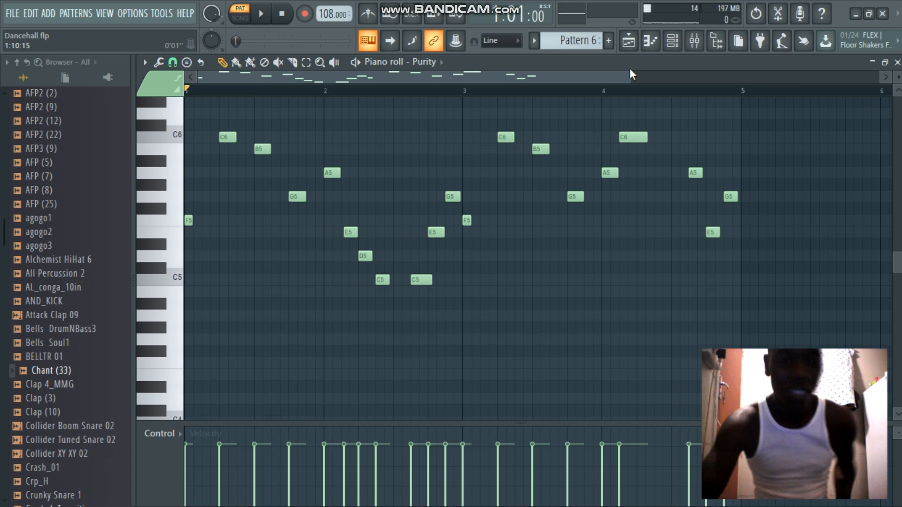
pyautogui.press('space')
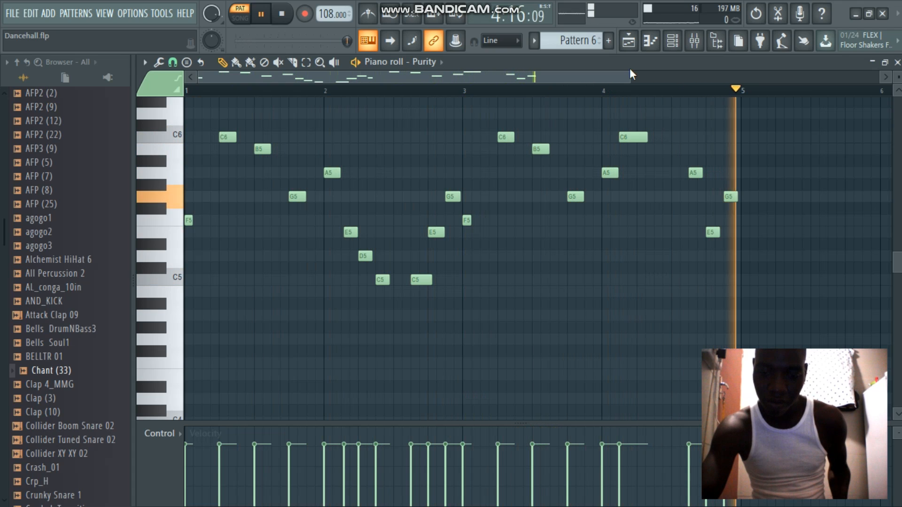
pyautogui.press('space')
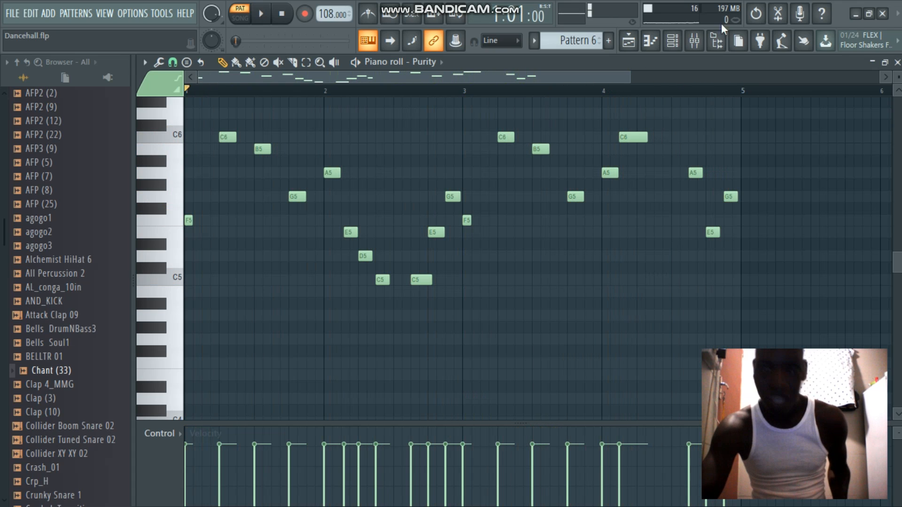
pyautogui.click(898, 62)
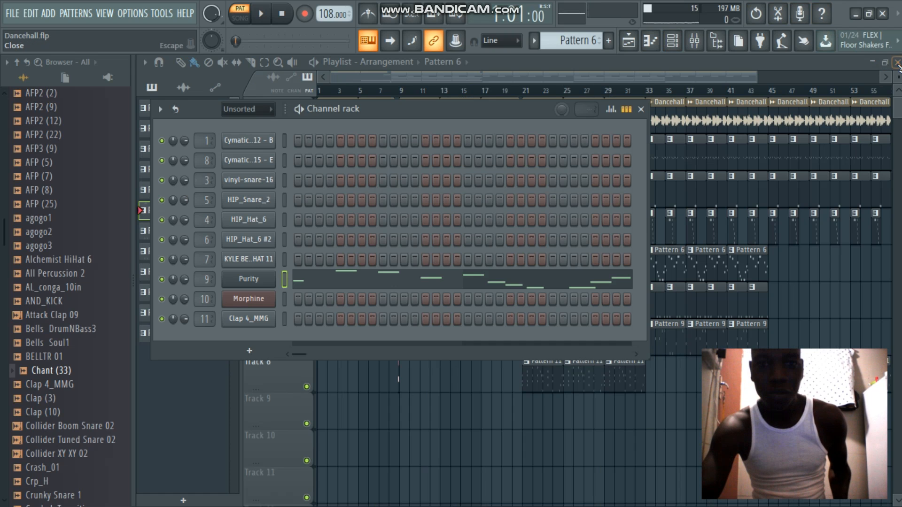
pyautogui.click(260, 282)
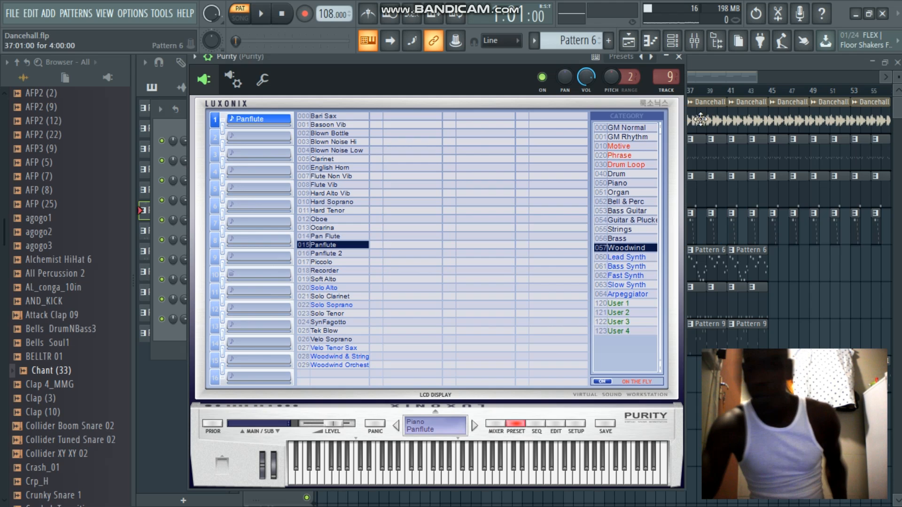
pyautogui.click(680, 56)
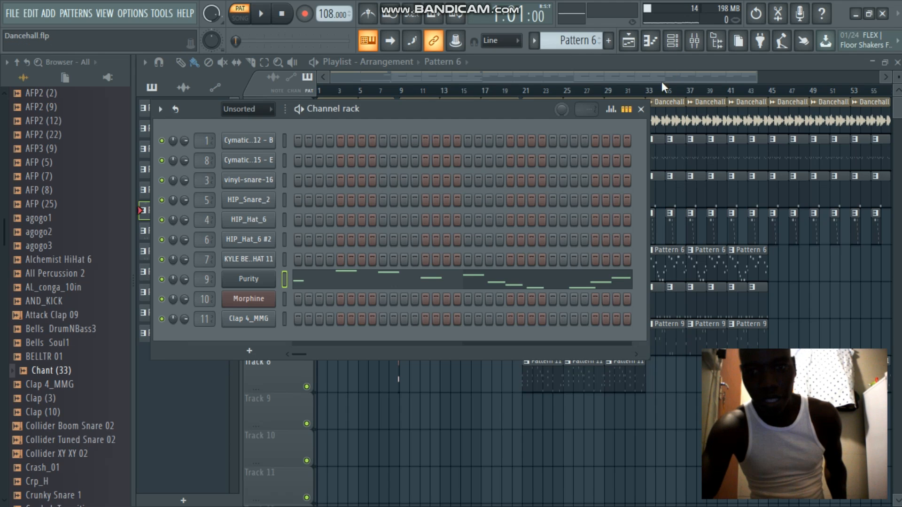
# Switch to Pattern 7, play back the HIP_Hat_6 #2 notes in the piano roll, and return to the playlist and channel rack
pyautogui.moveTo(584, 44); pyautogui.dragTo(584, 39)
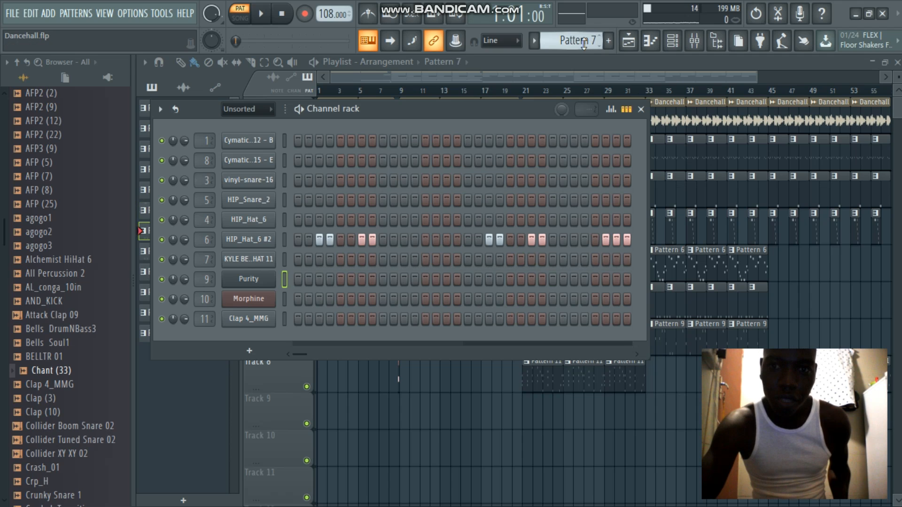
pyautogui.rightClick(256, 241)
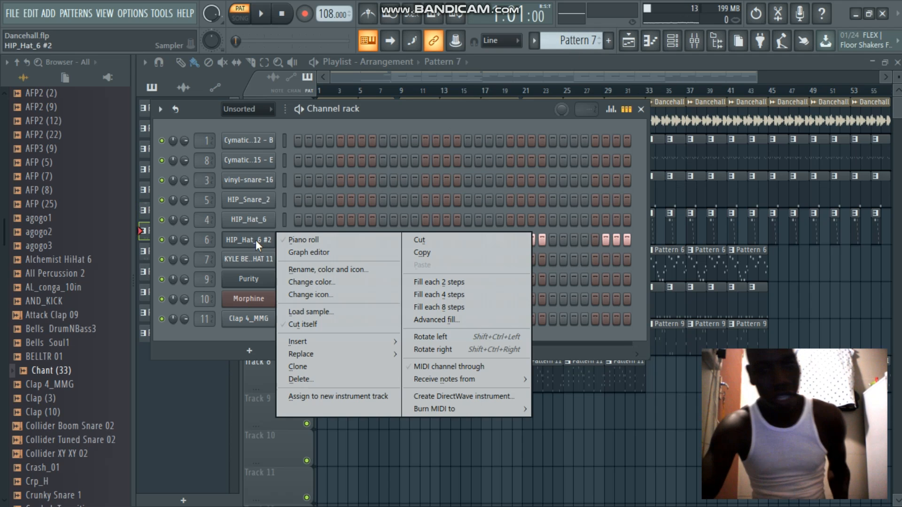
pyautogui.click(297, 240)
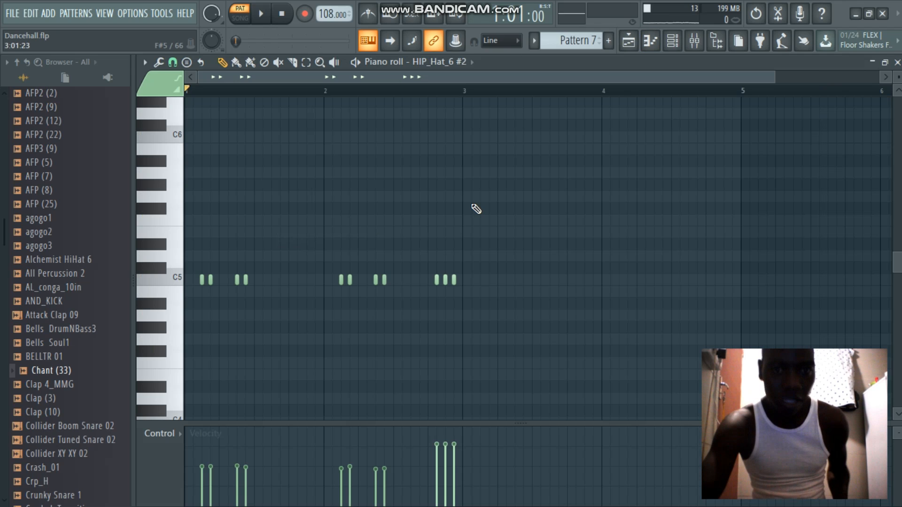
pyautogui.press('space')
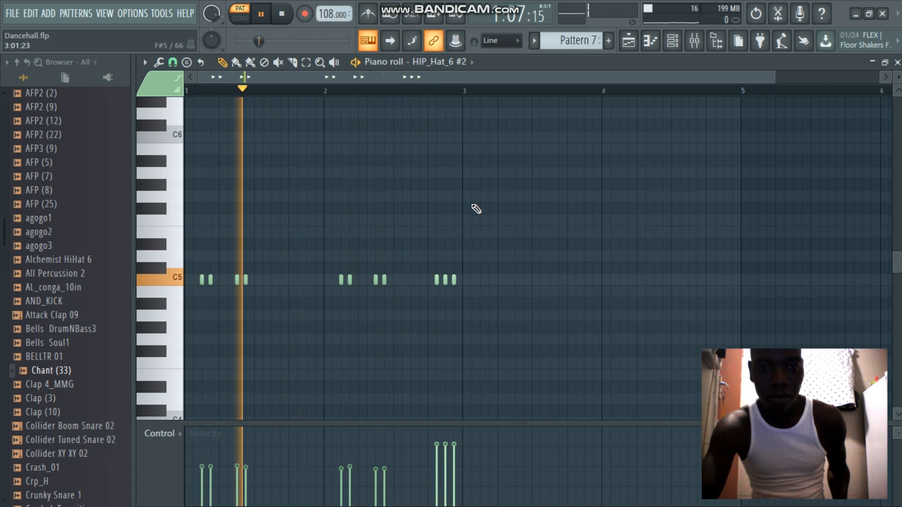
pyautogui.press('space')
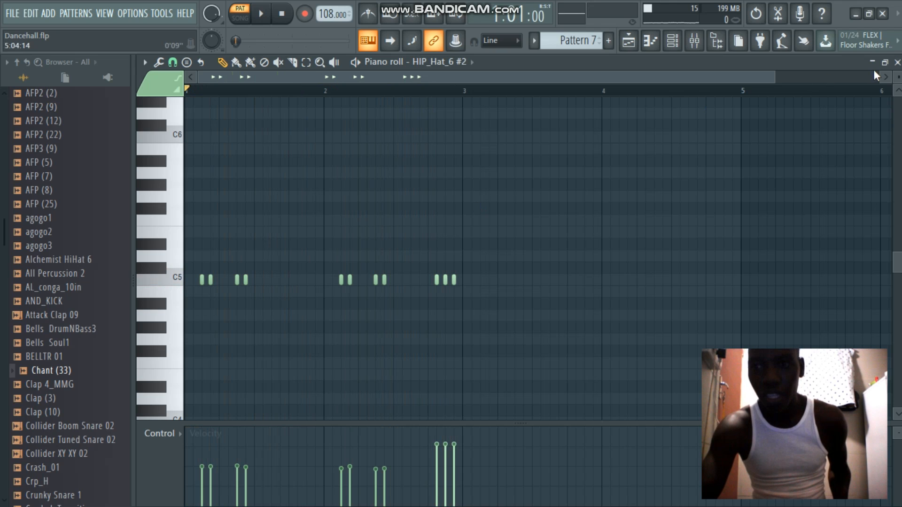
pyautogui.click(897, 62)
pyautogui.click(898, 62)
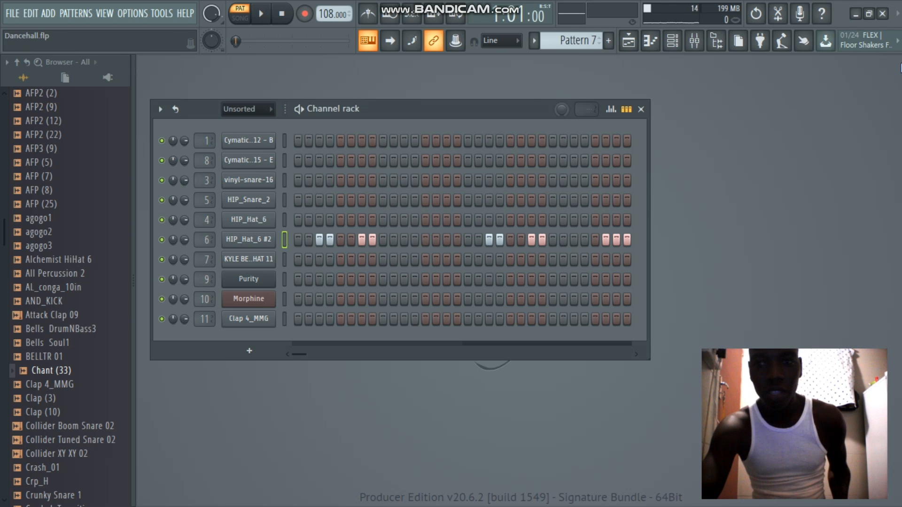
pyautogui.click(629, 42)
pyautogui.click(677, 41)
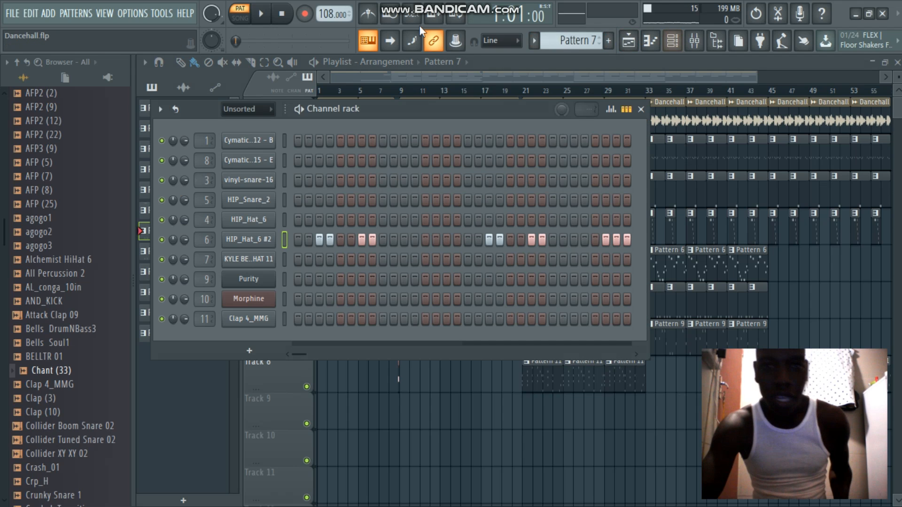
# Switch to Pattern 8, view the HIP_Hat_6 #2 notes in the piano roll, and close it
pyautogui.moveTo(574, 47); pyautogui.dragTo(574, 42)
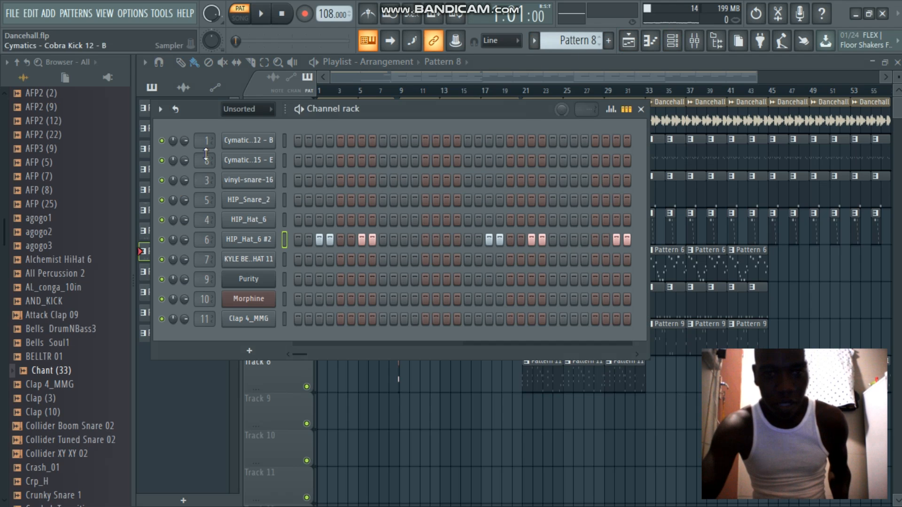
pyautogui.rightClick(264, 247)
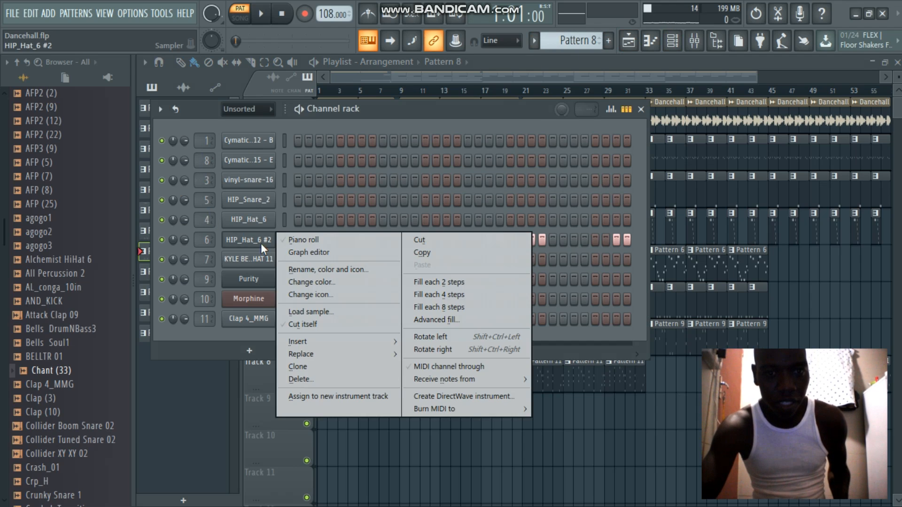
pyautogui.click(286, 239)
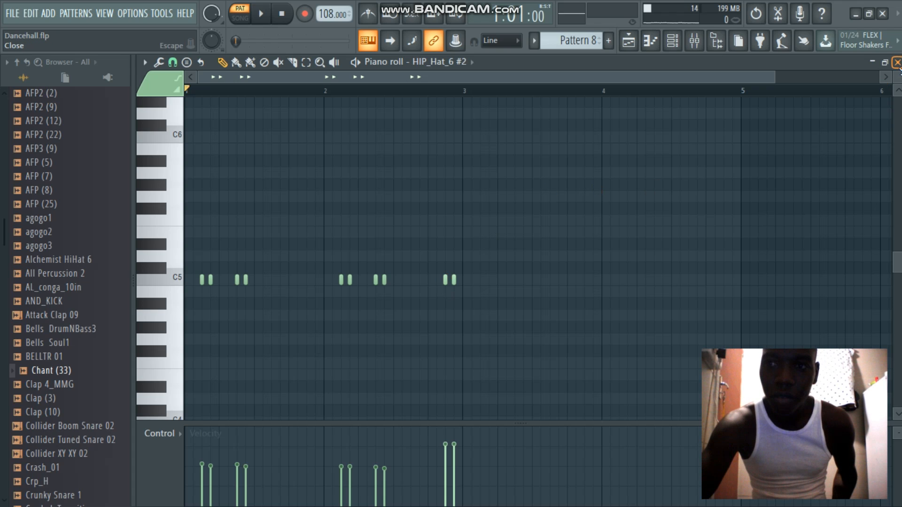
pyautogui.click(897, 62)
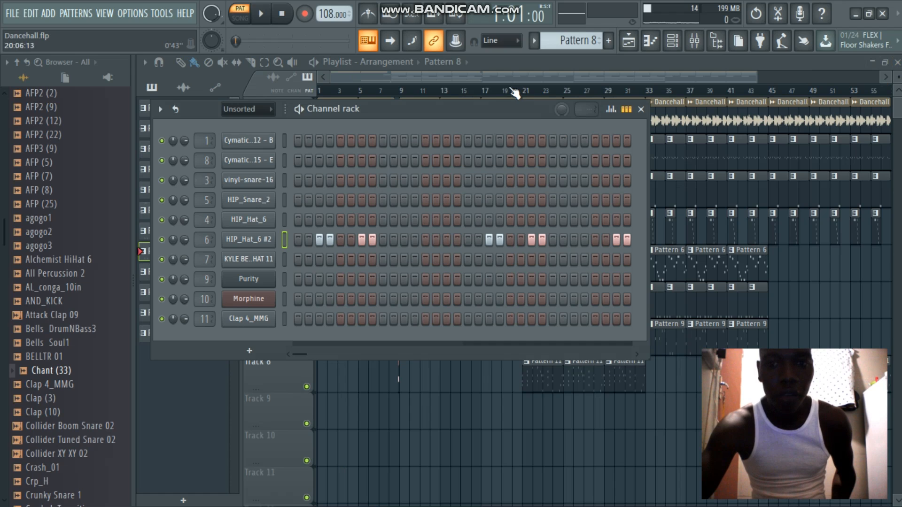
# Switch to Pattern 9, examine the Cymatics - Boomin 808 15 - E channel's sampler settings and waveform, and play the pattern
pyautogui.scroll(1, 553, 41)
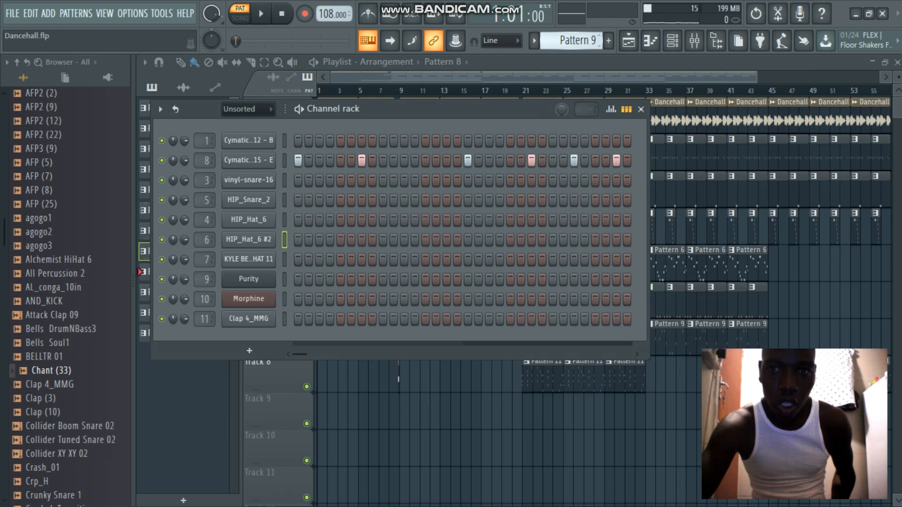
pyautogui.click(248, 161)
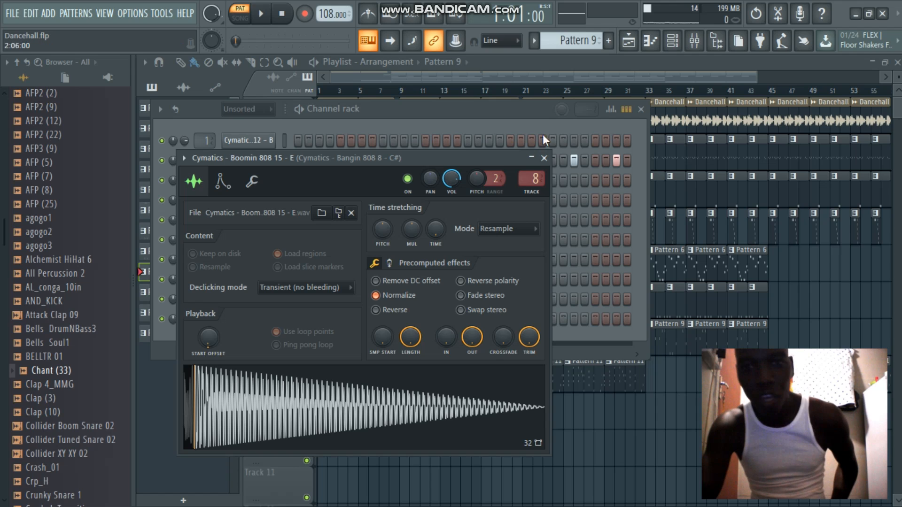
pyautogui.click(545, 158)
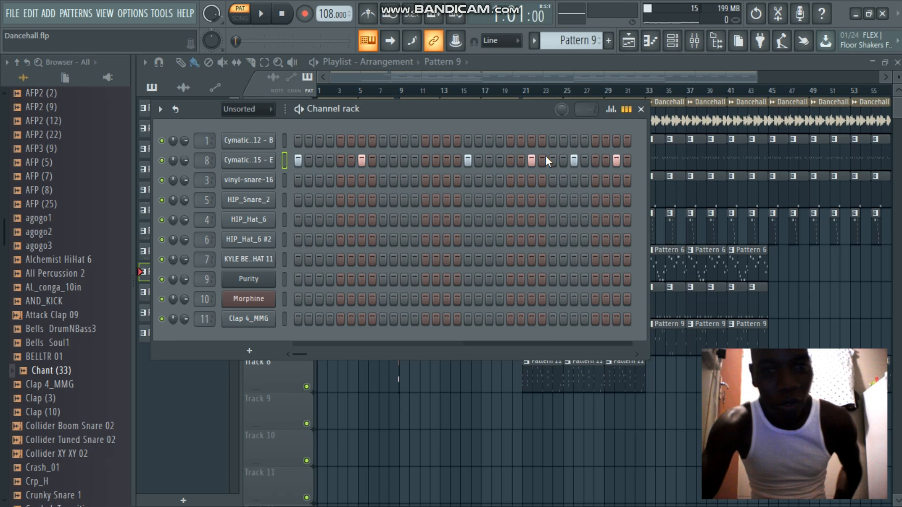
pyautogui.press('space')
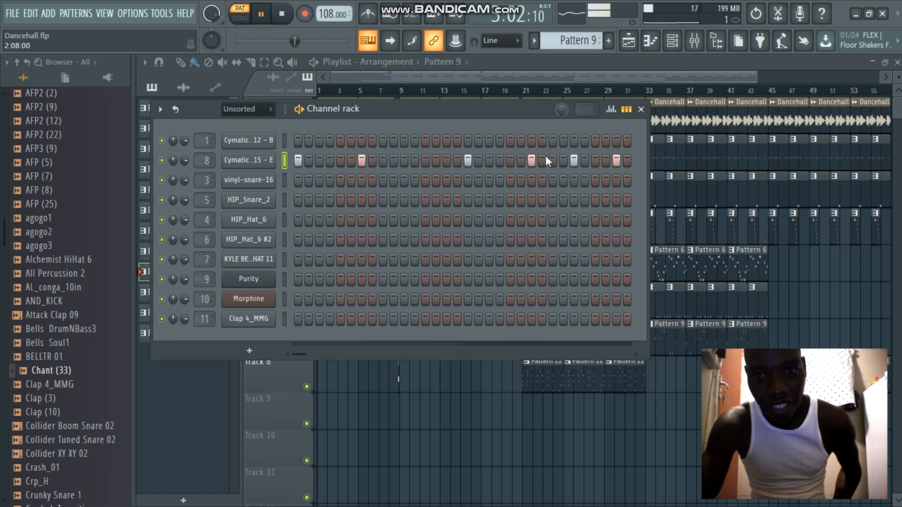
pyautogui.press('space')
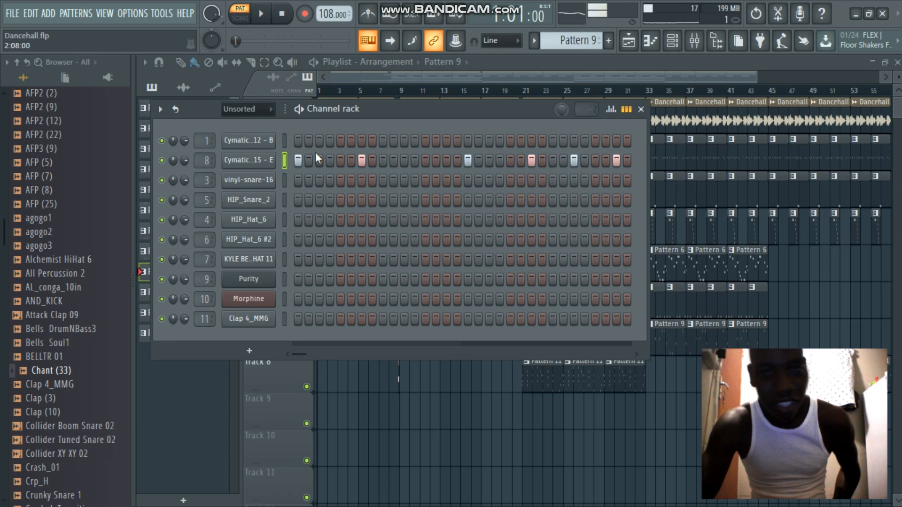
# View the Boomin 808 notes of Pattern 9 in the piano roll, play them back, and close the piano roll
pyautogui.rightClick(260, 159)
pyautogui.click(291, 163)
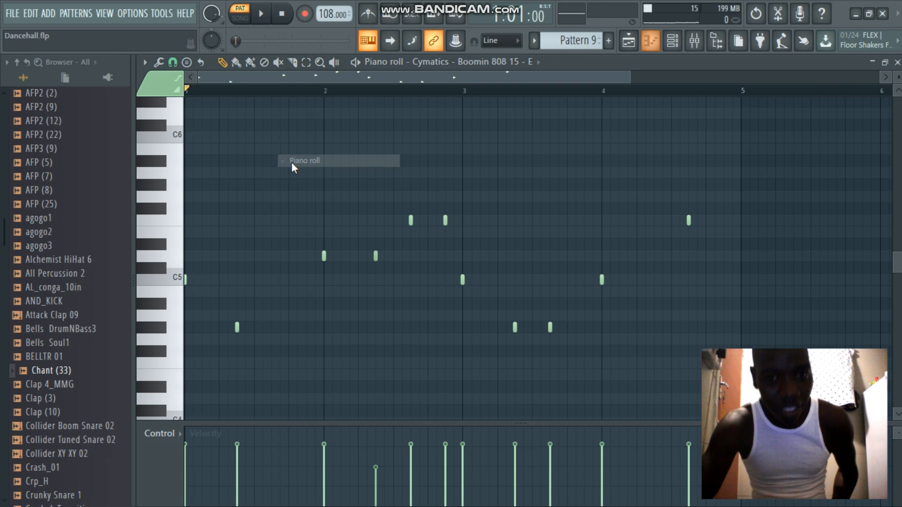
pyautogui.press('space')
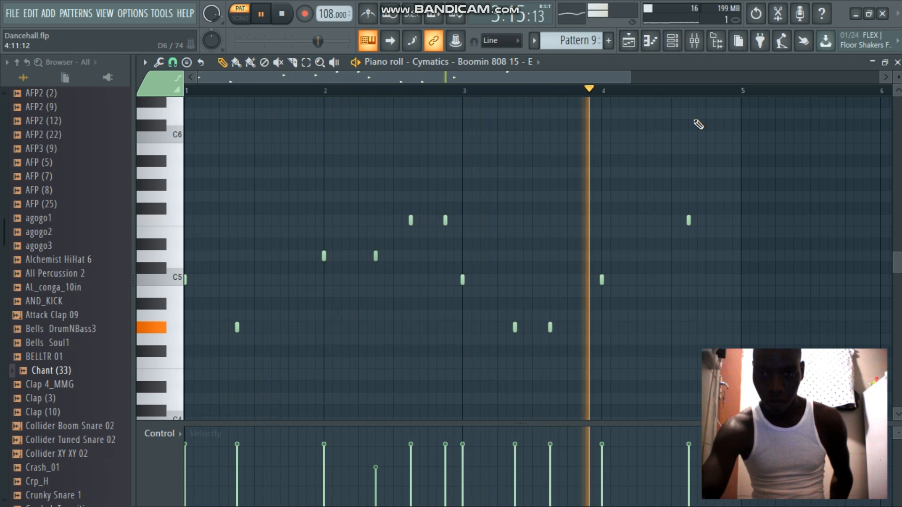
pyautogui.press('space')
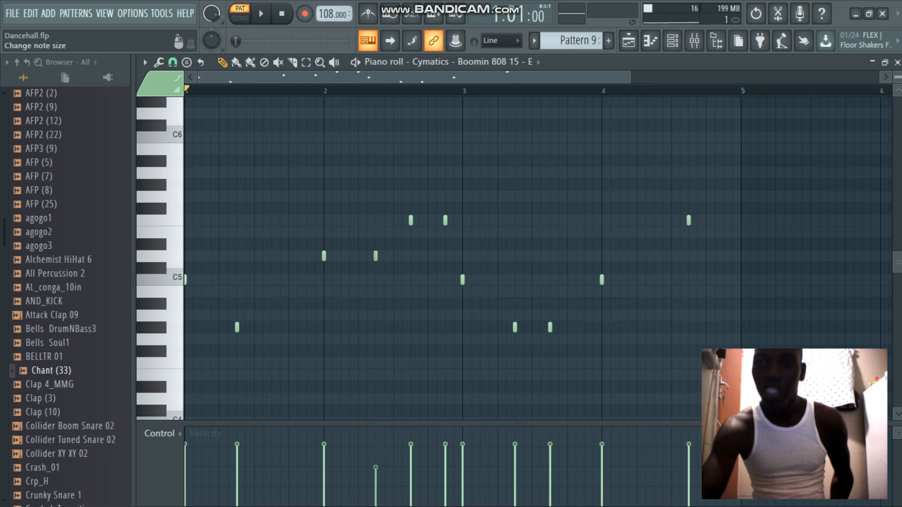
pyautogui.click(898, 63)
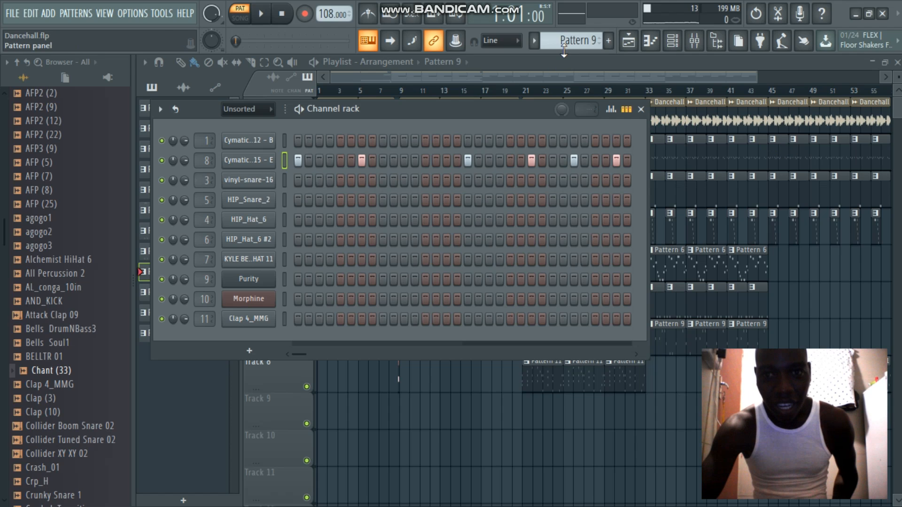
# Switch to Pattern 11, examine the Morphine channel's synth settings and its presets library, and close both
pyautogui.moveTo(564, 47); pyautogui.dragTo(564, 42)
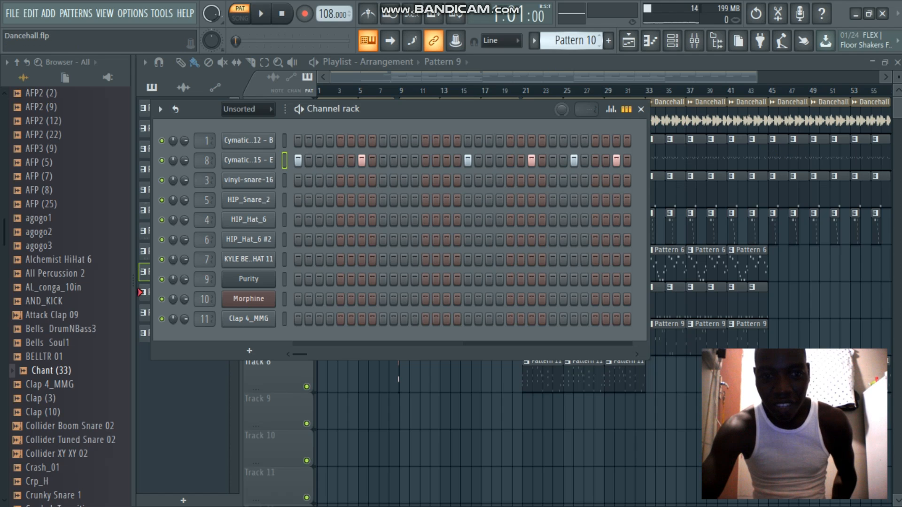
pyautogui.scroll(1, 567, 47)
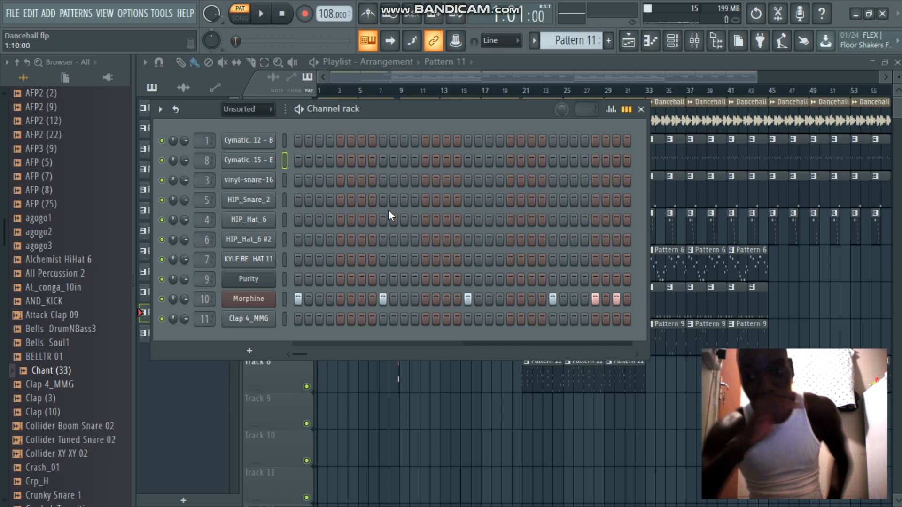
pyautogui.click(251, 300)
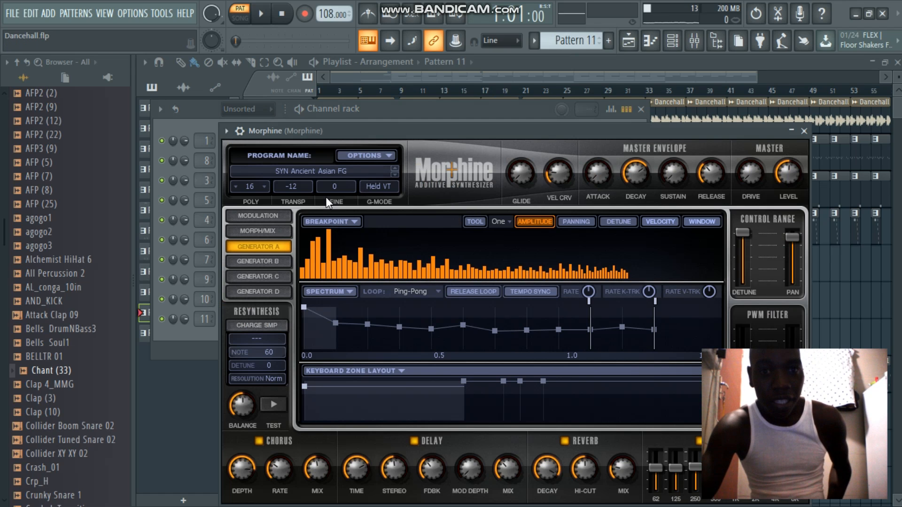
pyautogui.click(322, 176)
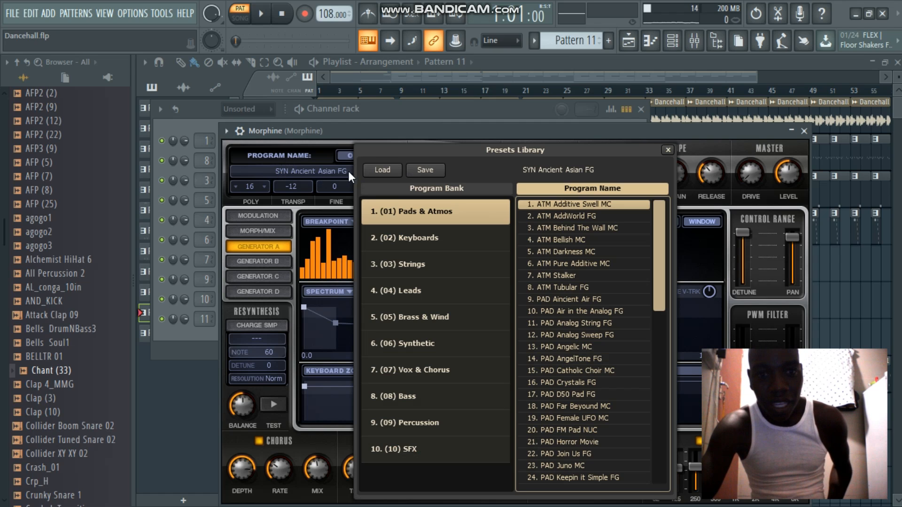
pyautogui.click(668, 151)
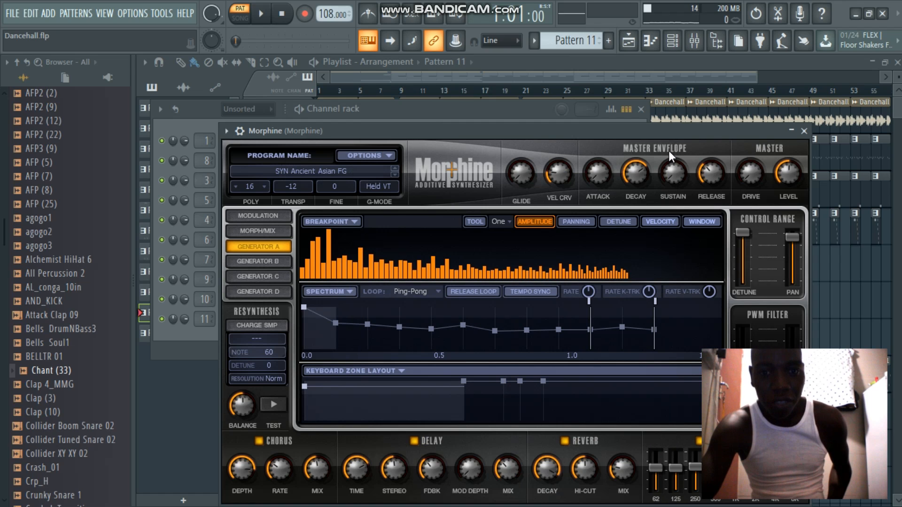
pyautogui.click(804, 132)
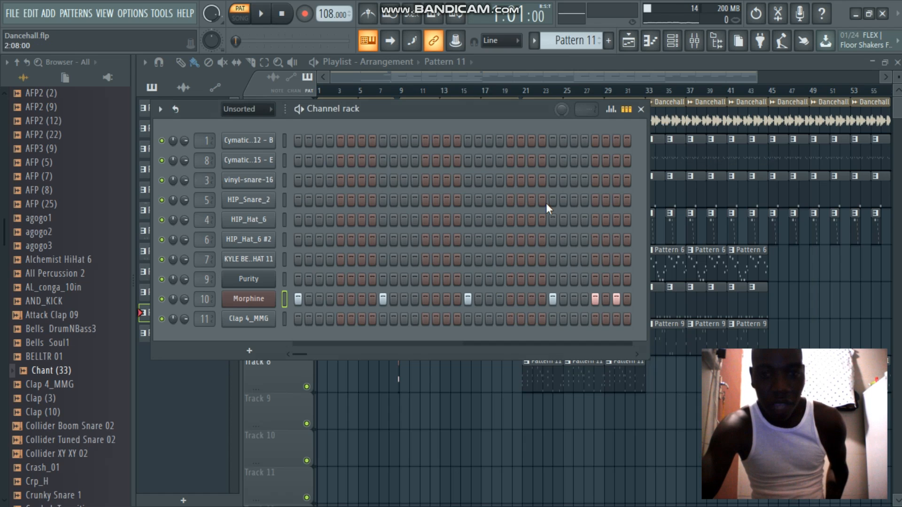
# View the Morphine notes of Pattern 11 in the piano roll and play them back
pyautogui.rightClick(252, 301)
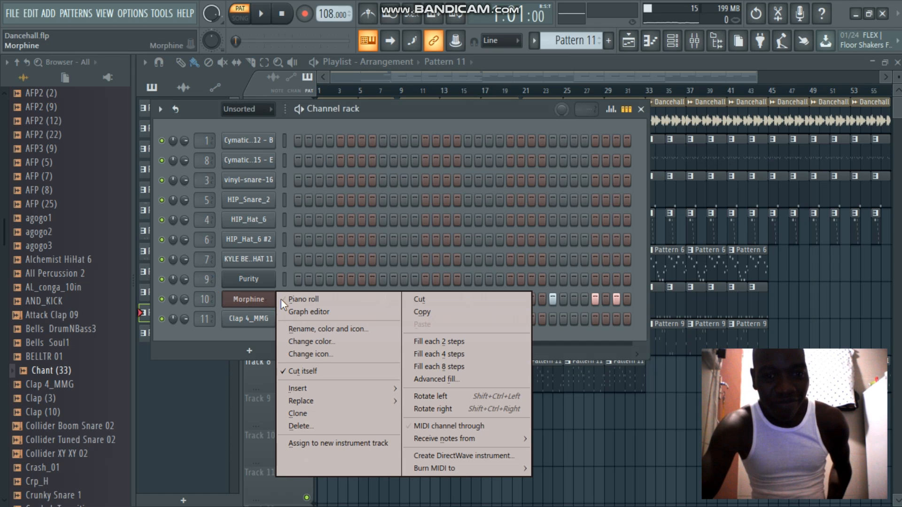
pyautogui.click(285, 300)
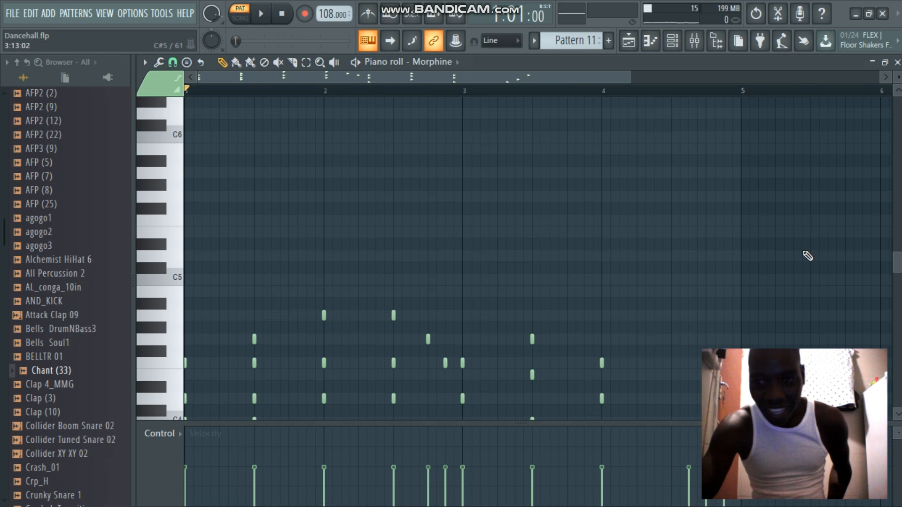
pyautogui.moveTo(896, 263); pyautogui.dragTo(899, 301)
pyautogui.press('space')
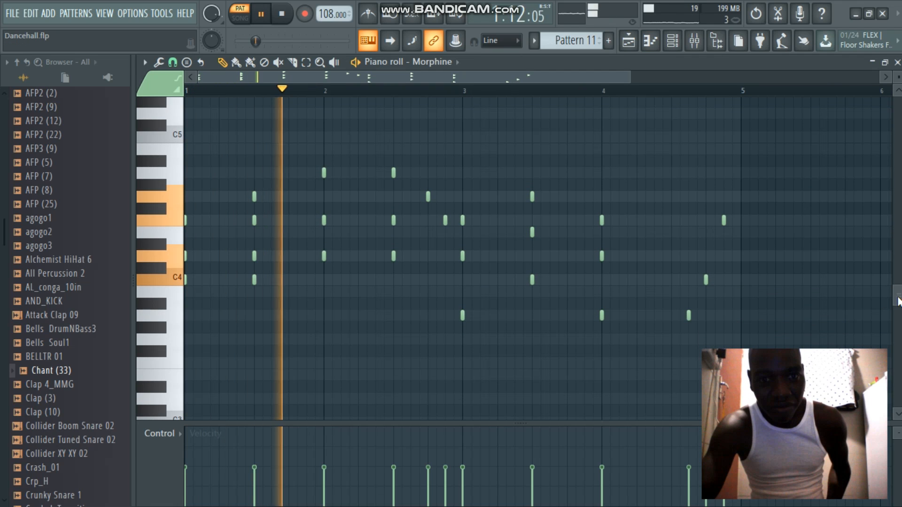